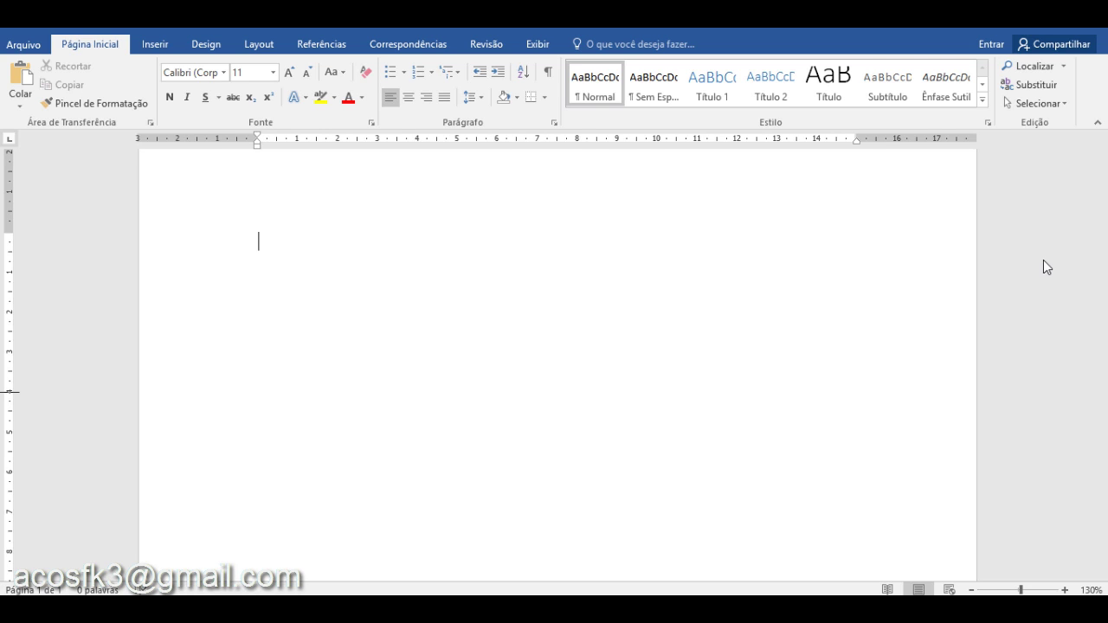
# - Enter the heading "Tabelas" with an empty line below it and bring up the insertion commands
pyautogui.write('Tabelas')
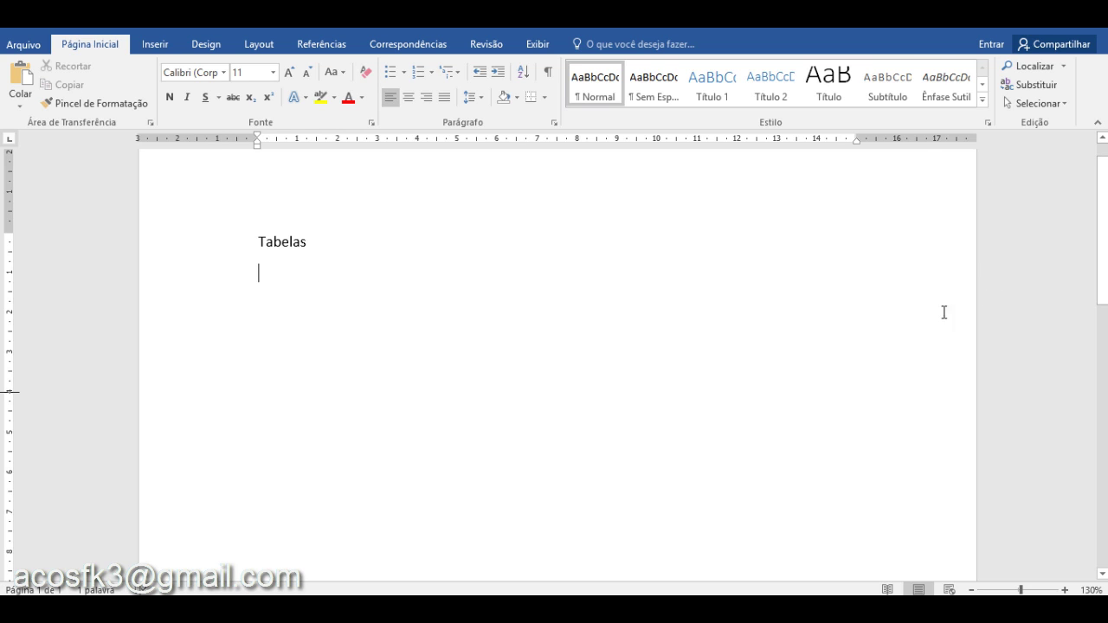
pyautogui.click(155, 45)
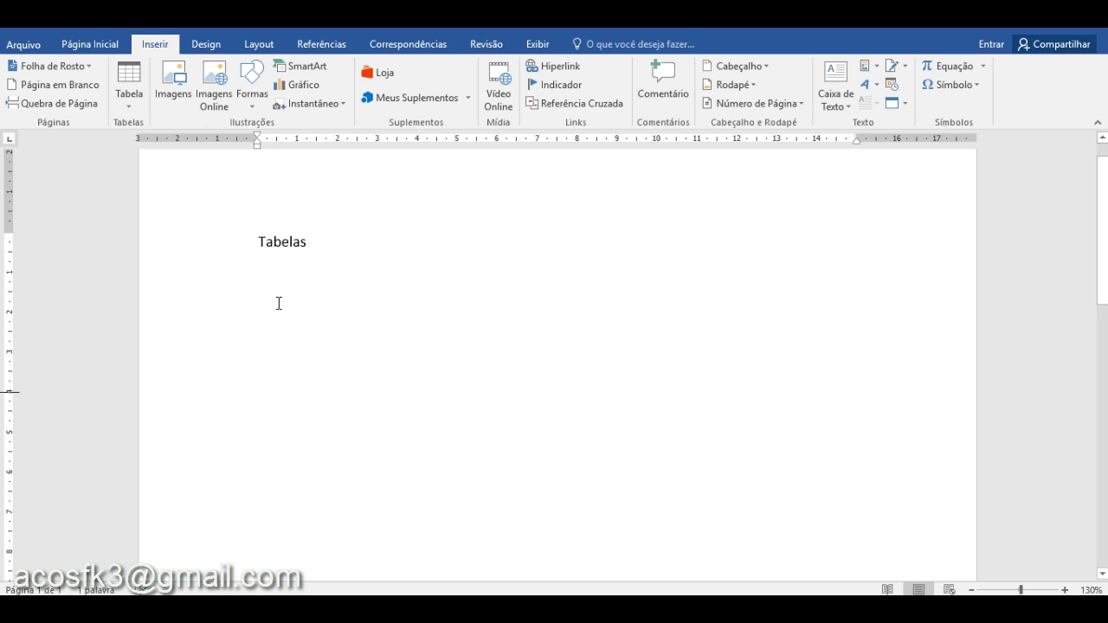
pyautogui.click(123, 103)
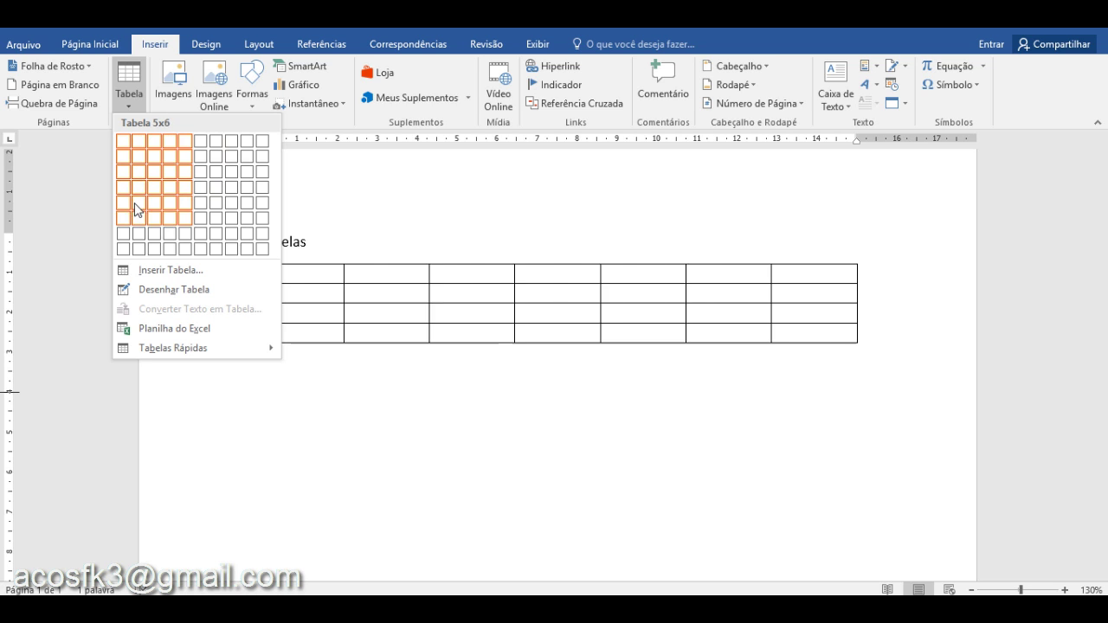
pyautogui.click(159, 270)
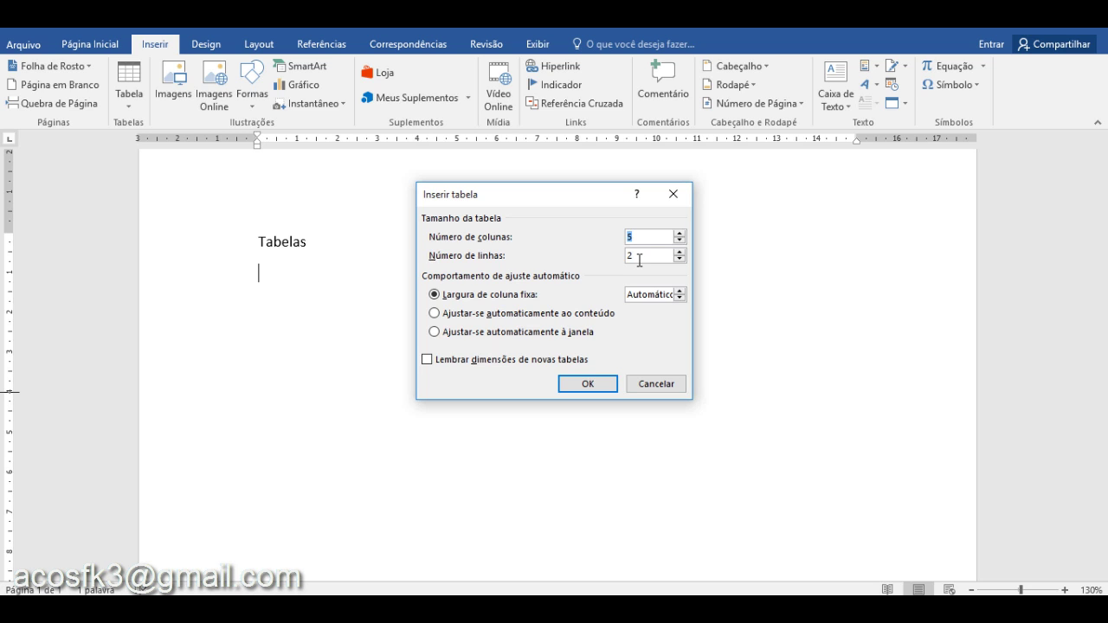
pyautogui.click(675, 389)
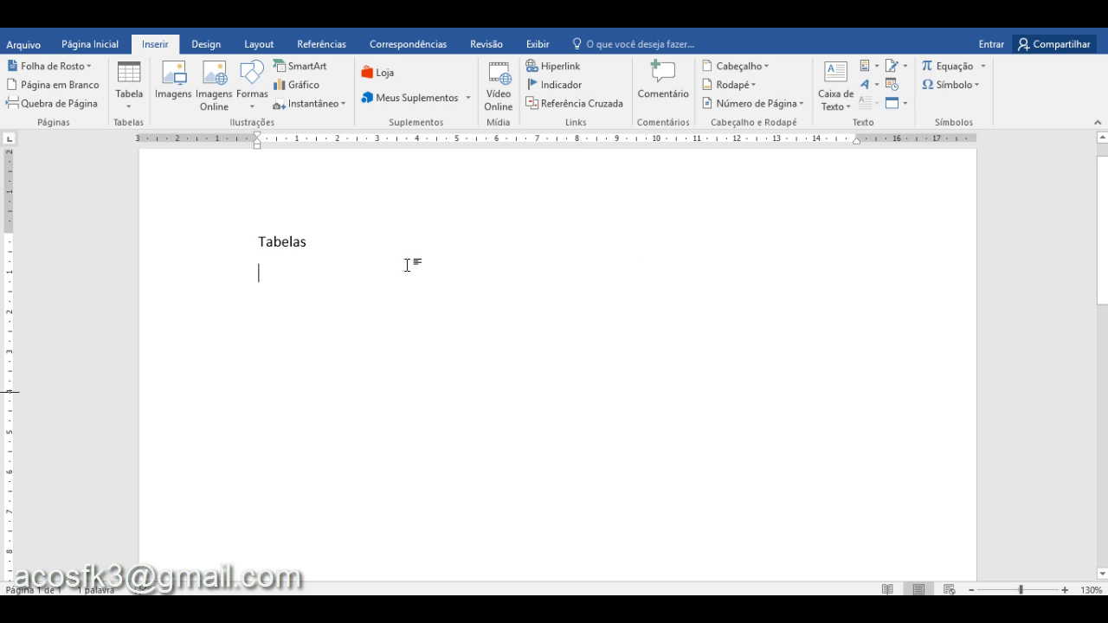
# - Insert a table of one column and one row below the heading and extend it to nine rows
pyautogui.click(140, 103)
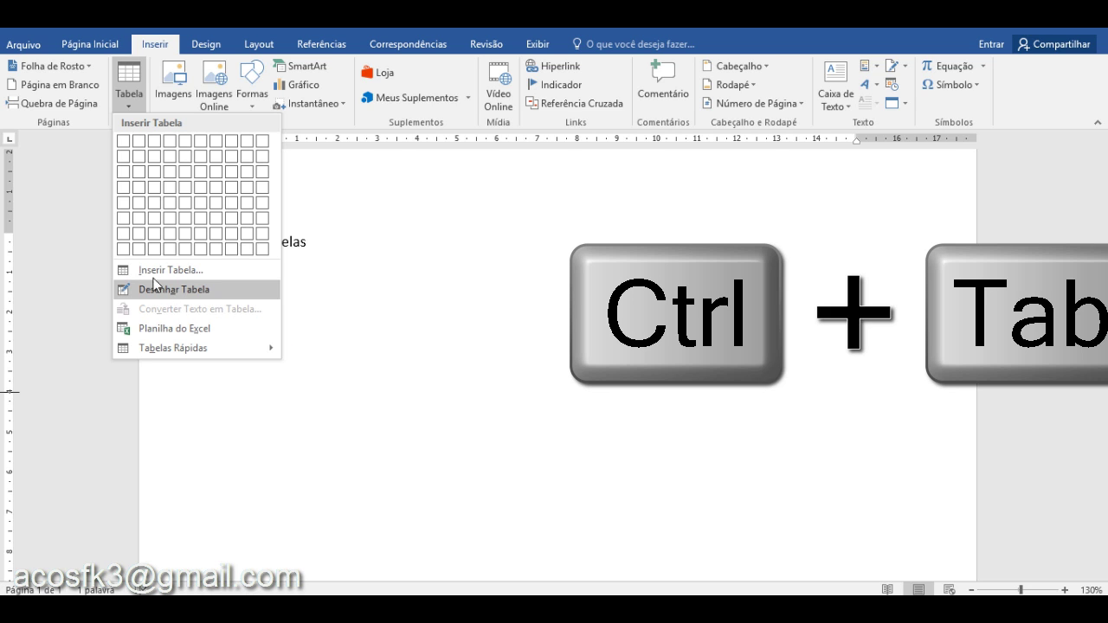
pyautogui.click(124, 147)
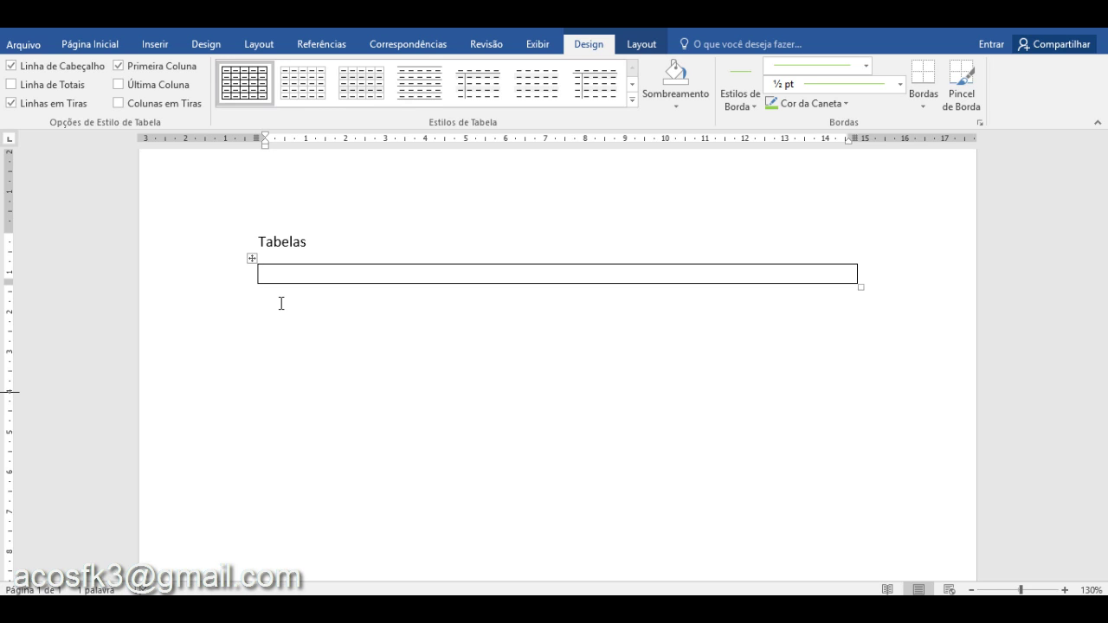
pyautogui.press('Tab')
pyautogui.press('Tab')
pyautogui.press('Tab')
pyautogui.press('Tab')
pyautogui.press('Tab')
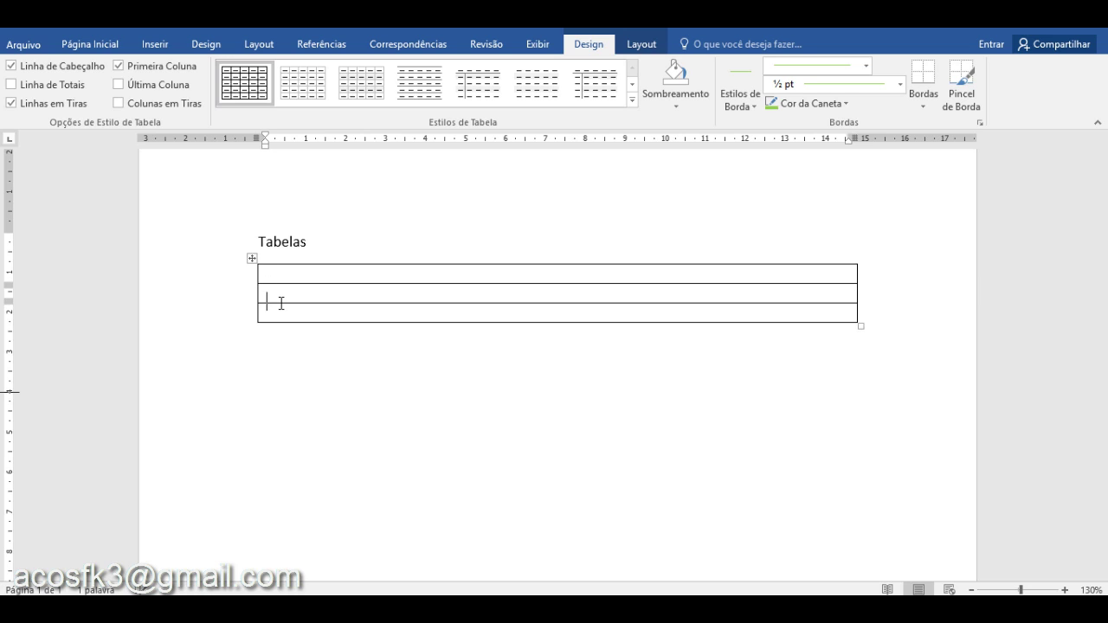
pyautogui.press('Tab')
pyautogui.press('Tab')
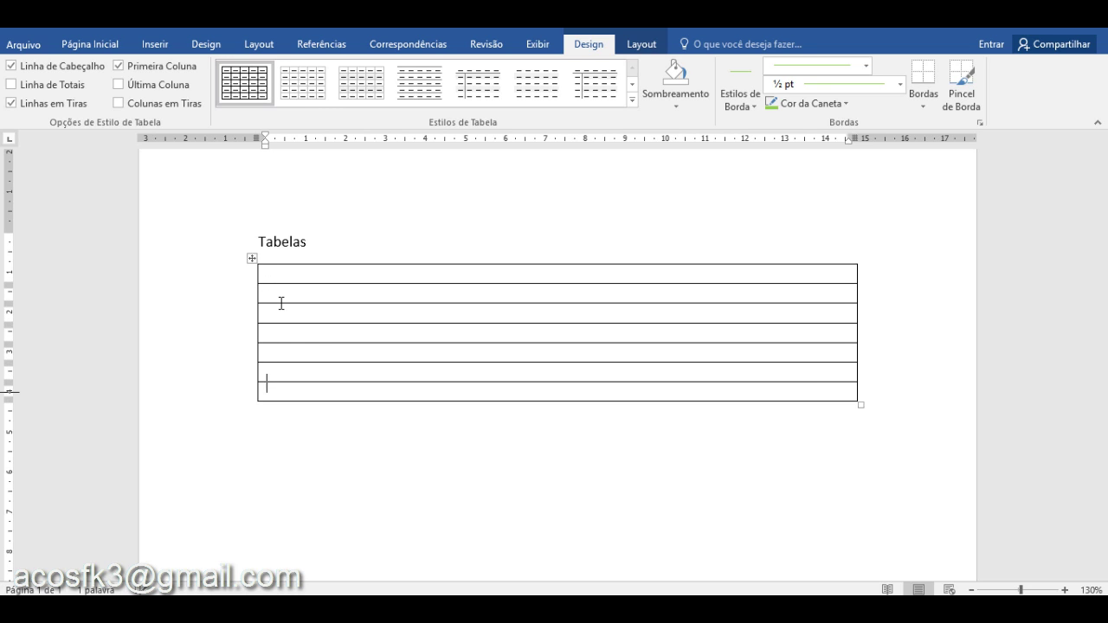
pyautogui.press('Tab')
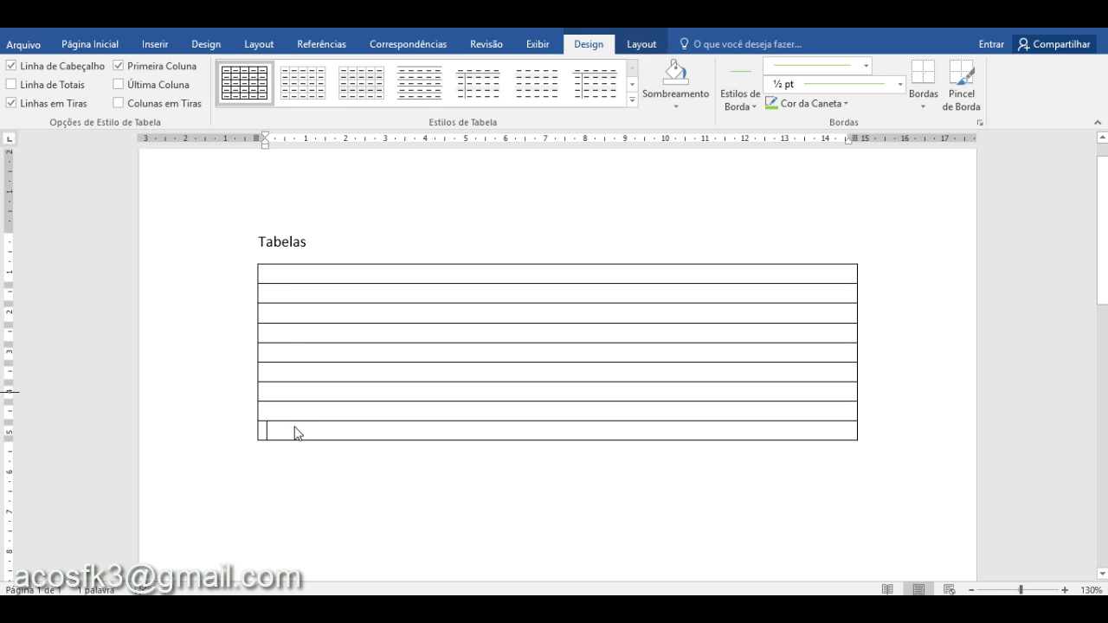
# - Delete the last four rows of the table
pyautogui.moveTo(290, 427); pyautogui.dragTo(293, 371)
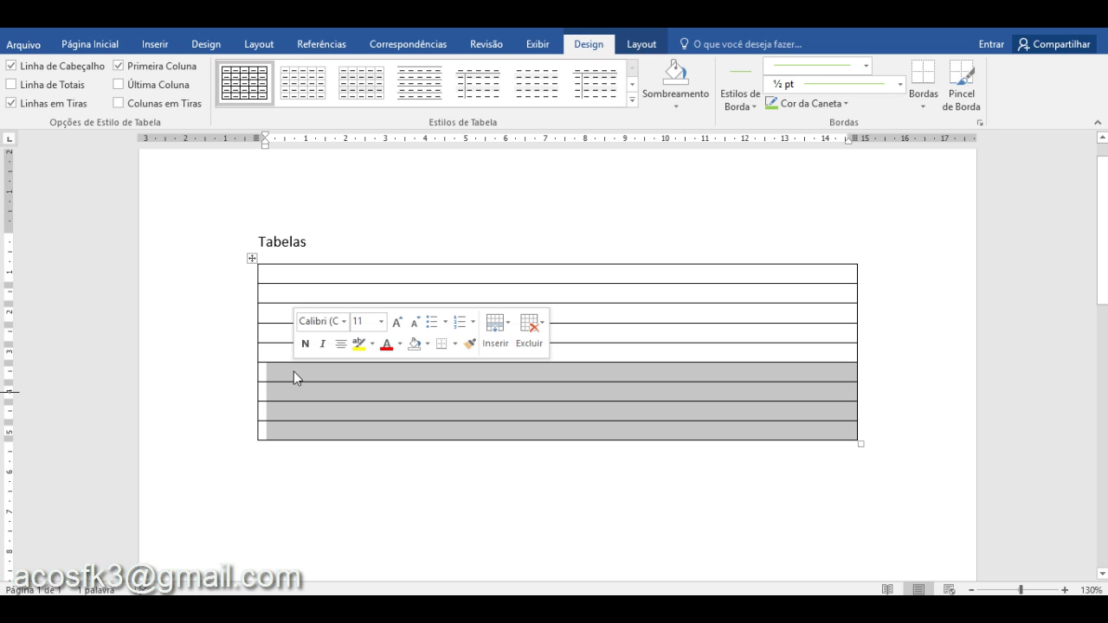
pyautogui.rightClick(294, 371)
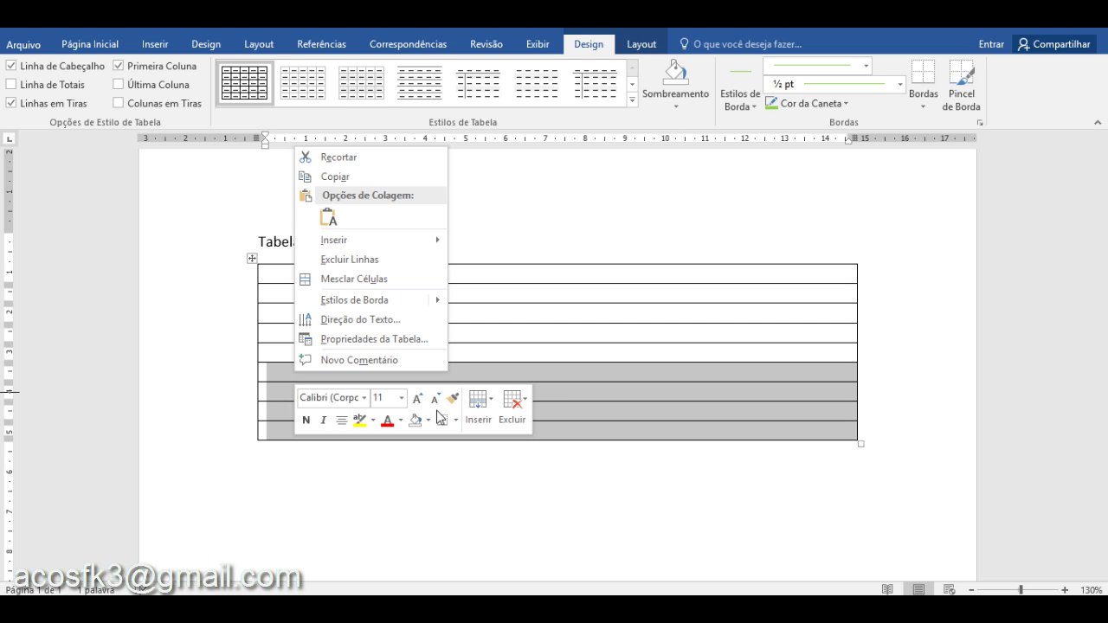
pyautogui.click(525, 407)
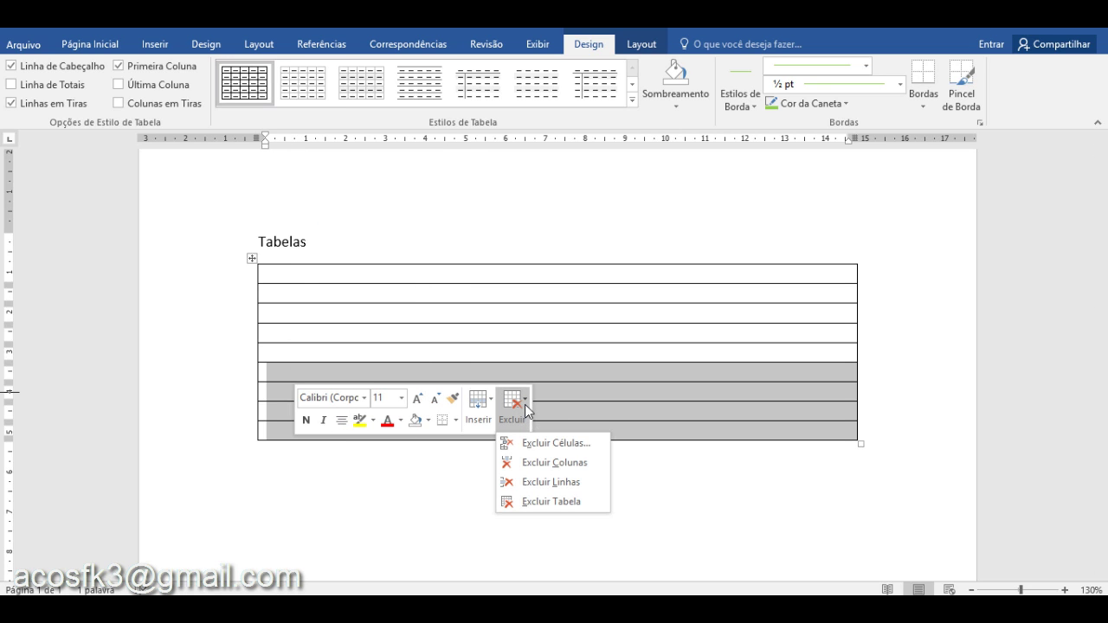
pyautogui.click(544, 484)
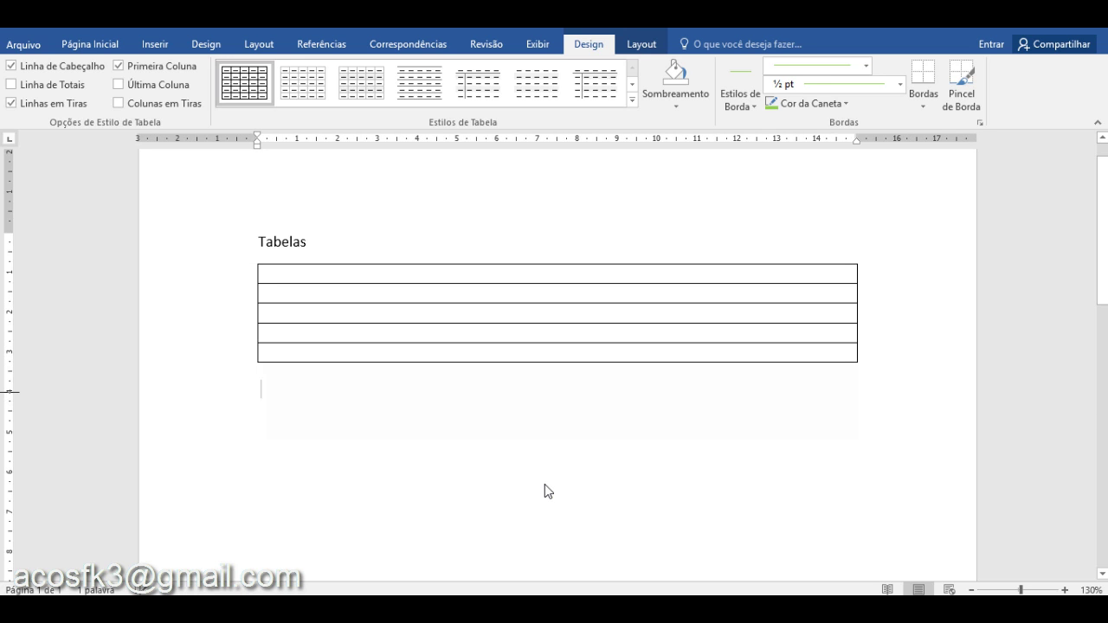
pyautogui.click(493, 353)
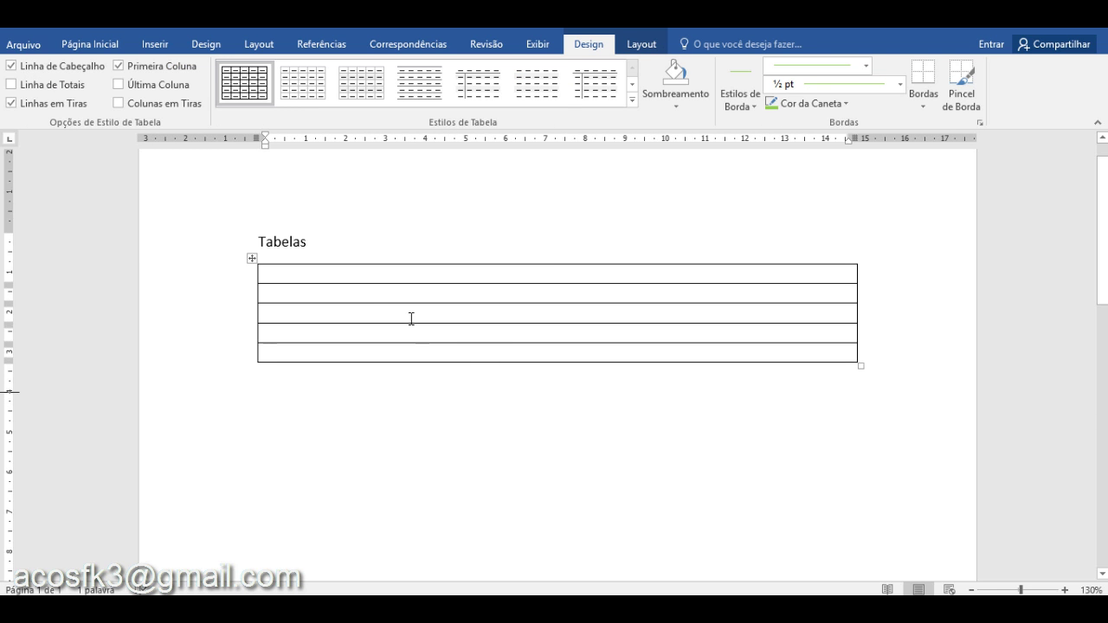
# - Enter "Alguma Coisa" in the table's first row and "Nome" in the second row
pyautogui.click(294, 276)
pyautogui.write('Alguma')
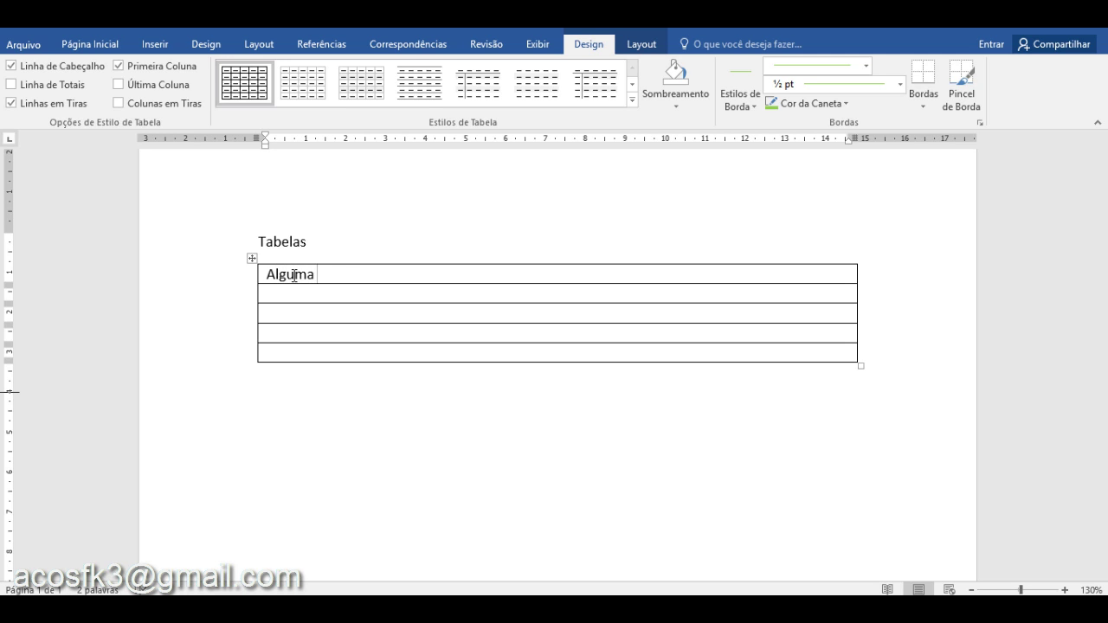
pyautogui.write(' Coisa')
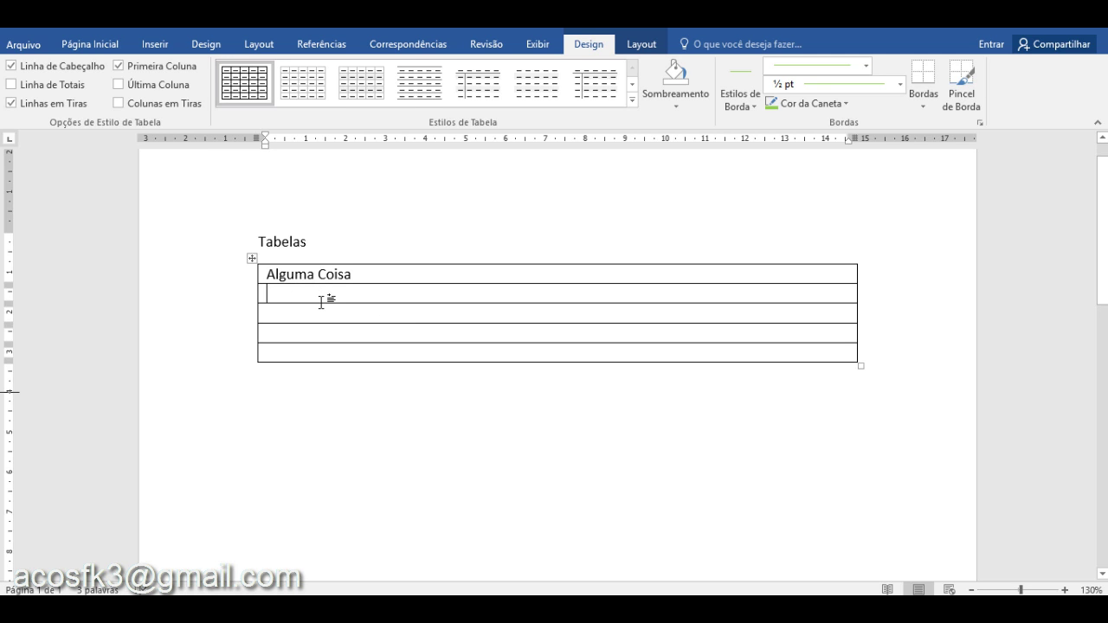
pyautogui.write('Nome')
# - Split the "Nome" cell into 2 columns and 1 row
pyautogui.click(642, 45)
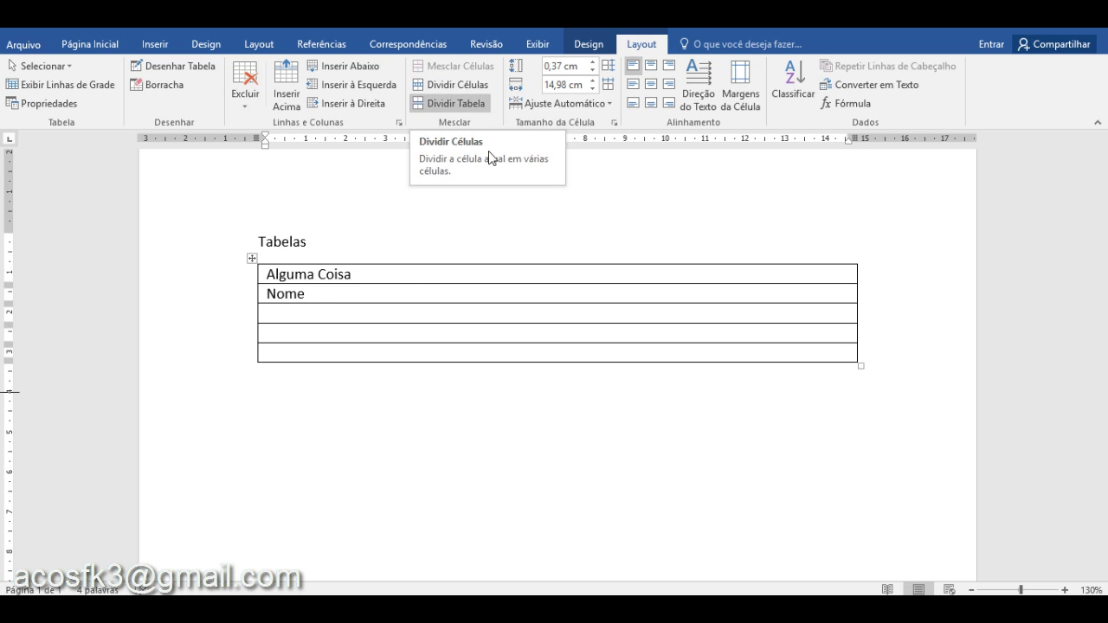
pyautogui.click(390, 318)
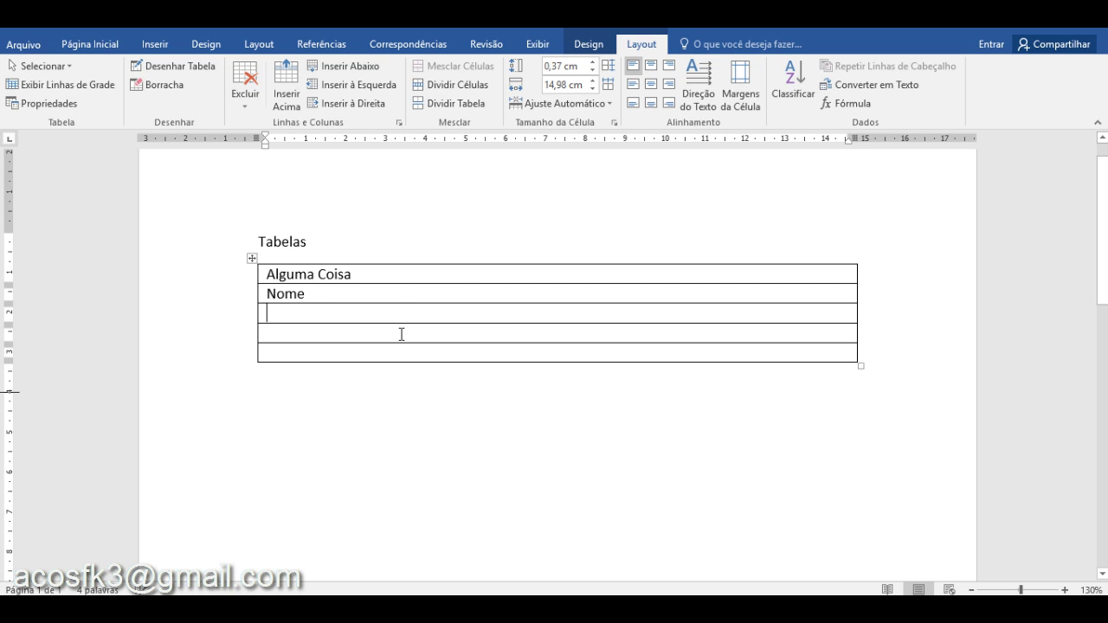
pyautogui.click(403, 300)
pyautogui.click(446, 90)
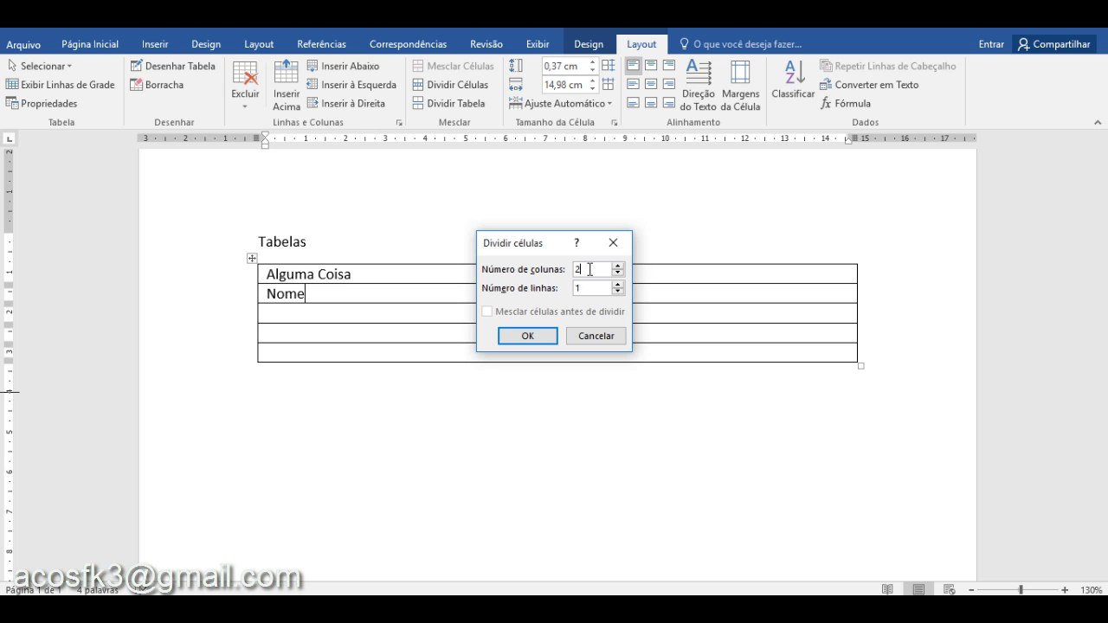
pyautogui.click(525, 337)
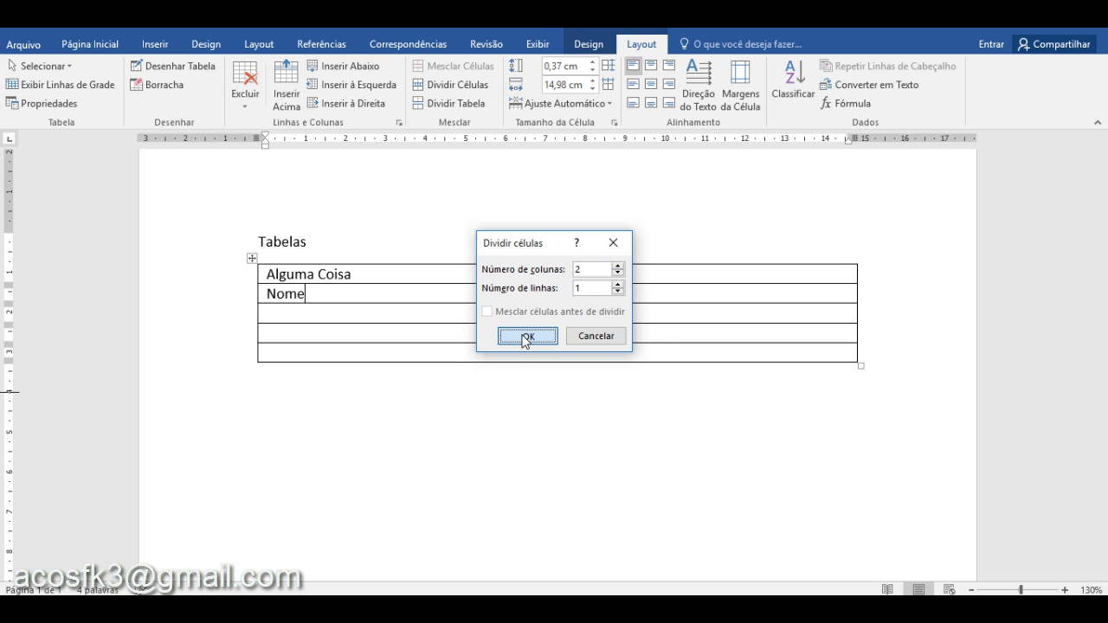
# - Narrow the "Nome" cell to just past its label, making the empty cell beside it about 13.49 cm wide
pyautogui.click(336, 298)
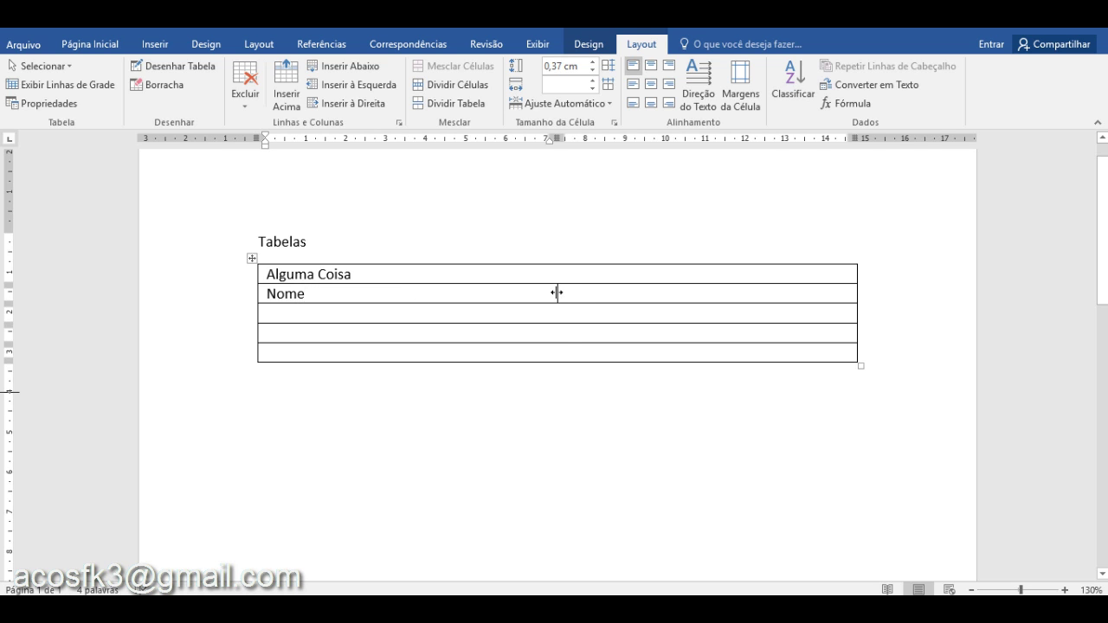
pyautogui.moveTo(555, 293); pyautogui.dragTo(317, 294)
pyautogui.click(318, 294)
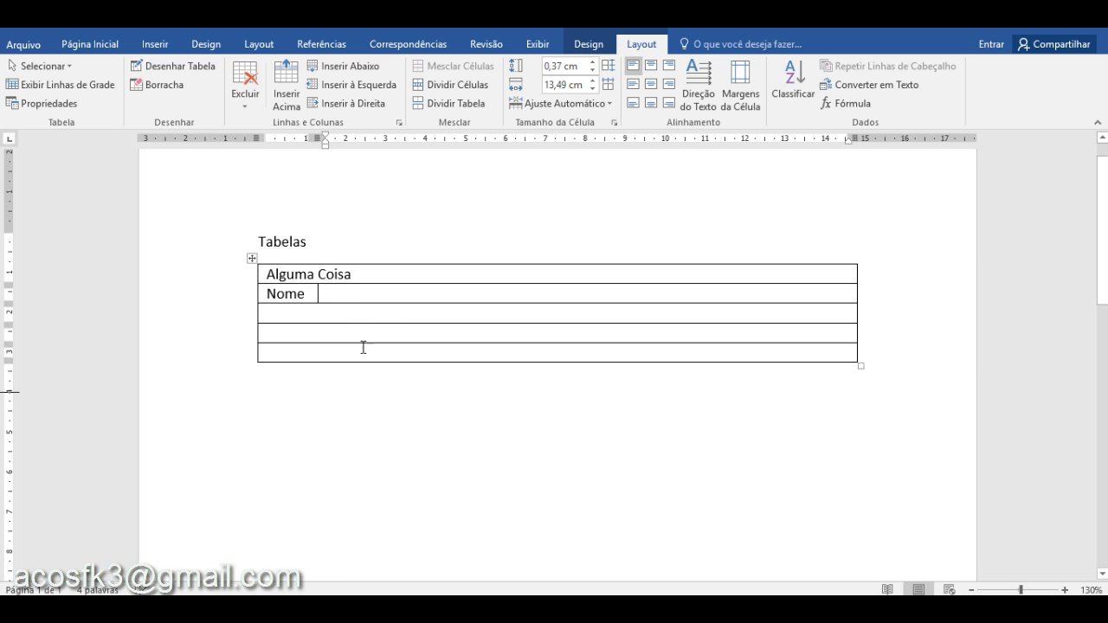
# - Split the empty third-row cell below "Nome" into 3 columns
pyautogui.click(327, 315)
pyautogui.click(476, 86)
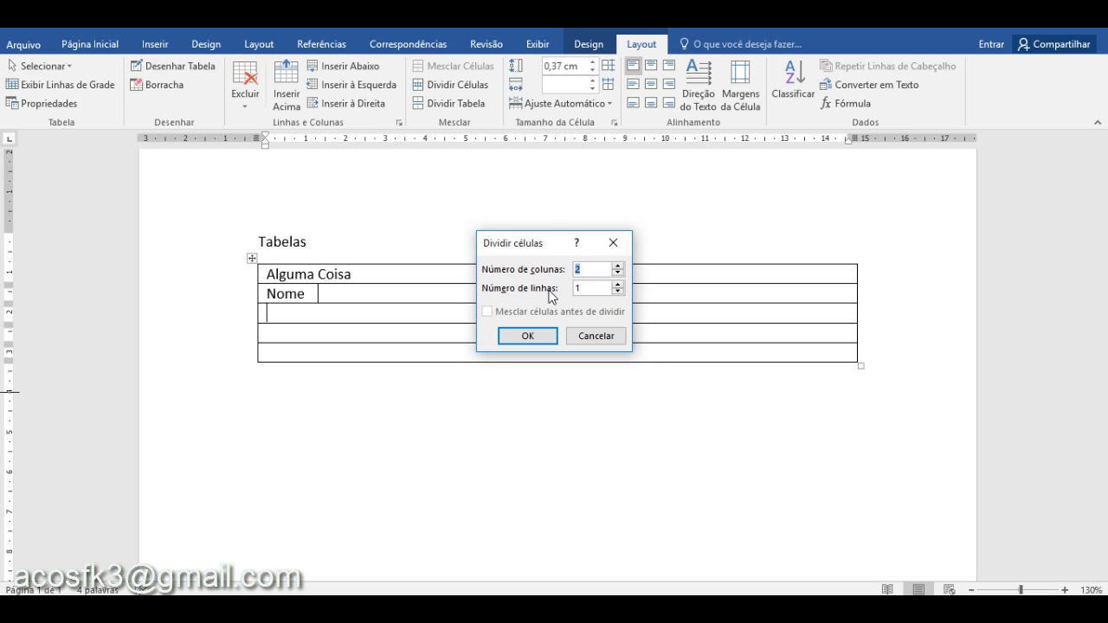
pyautogui.click(618, 266)
pyautogui.click(538, 341)
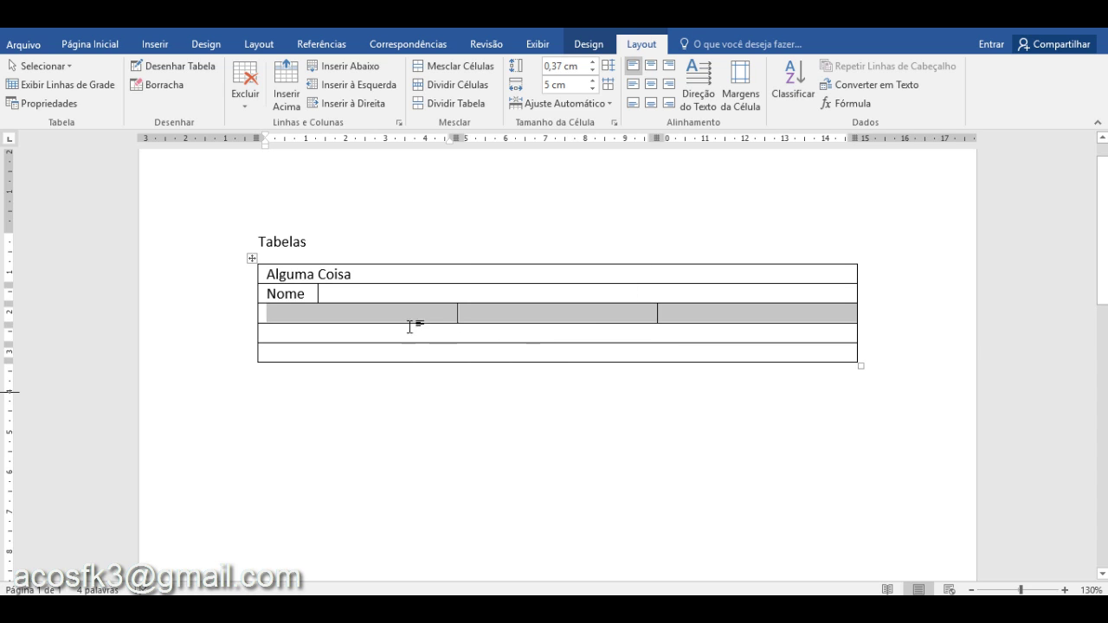
# - Enter "Endereço" in the third row's first cell, narrow it to fit the label, and align the "Nome" cell's divider with it
pyautogui.click(367, 317)
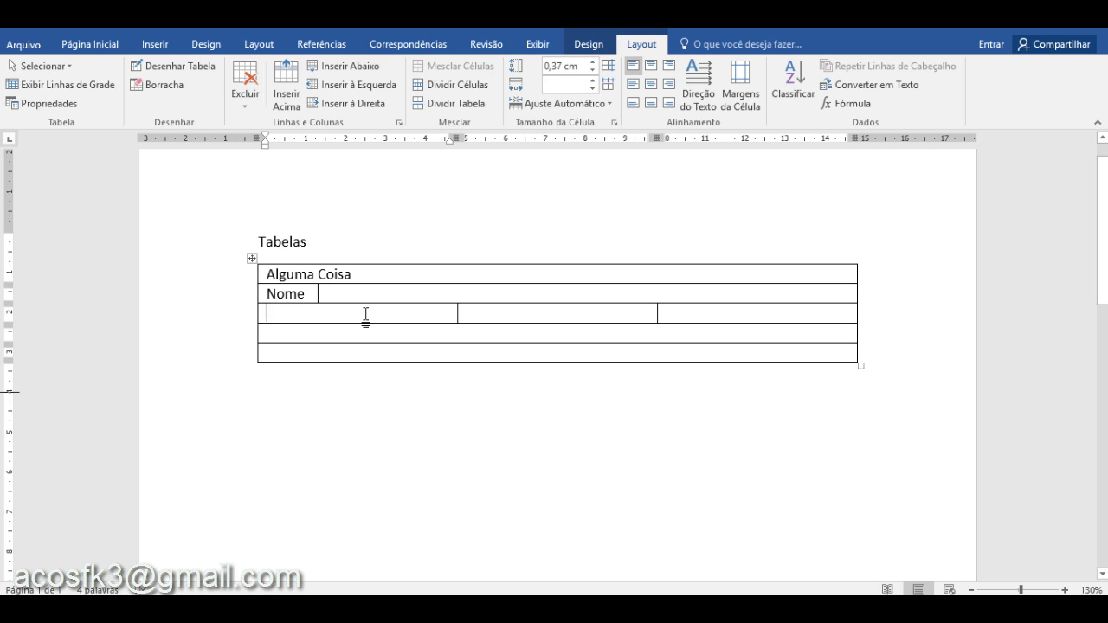
pyautogui.write('Endereço')
pyautogui.moveTo(457, 314); pyautogui.dragTo(337, 294)
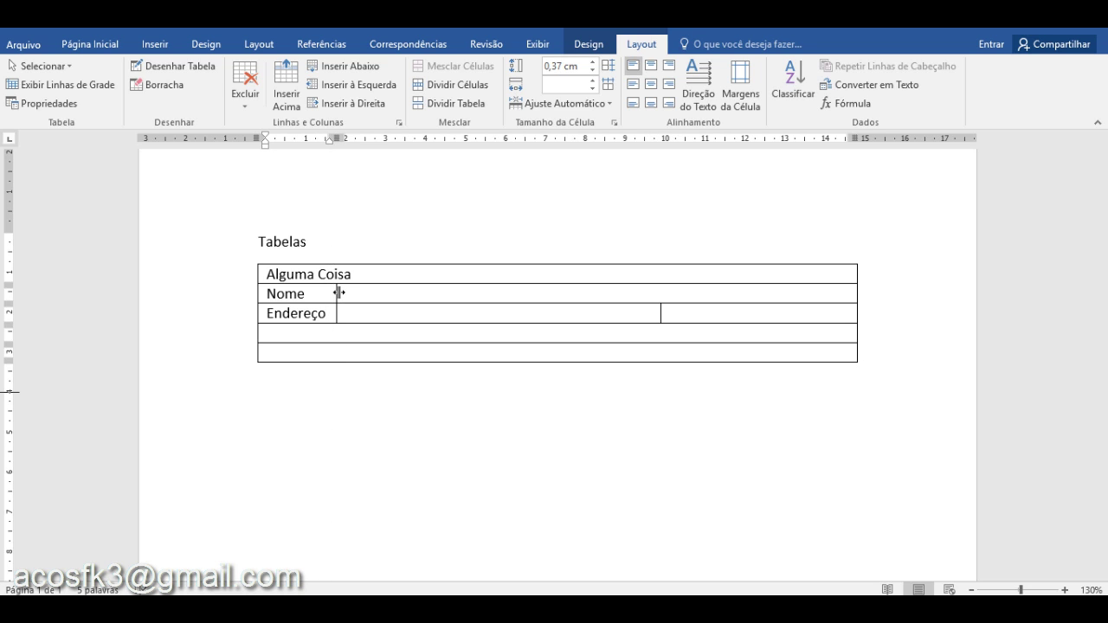
pyautogui.click(345, 315)
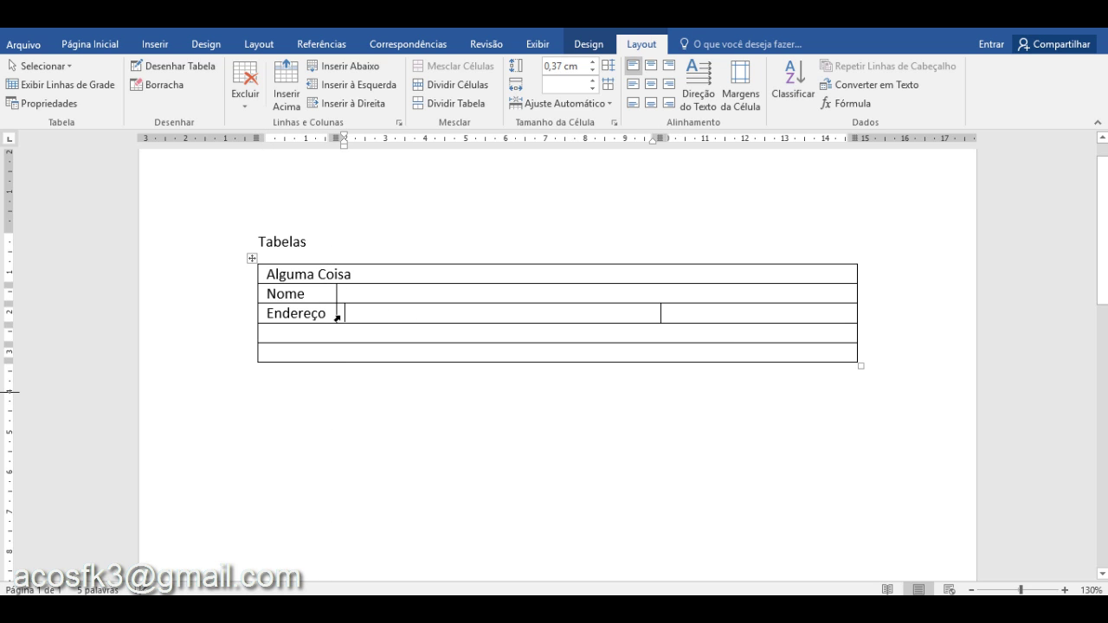
# - Split the last cell of the "Endereço" row into 2 columns and 1 row
pyautogui.click(709, 319)
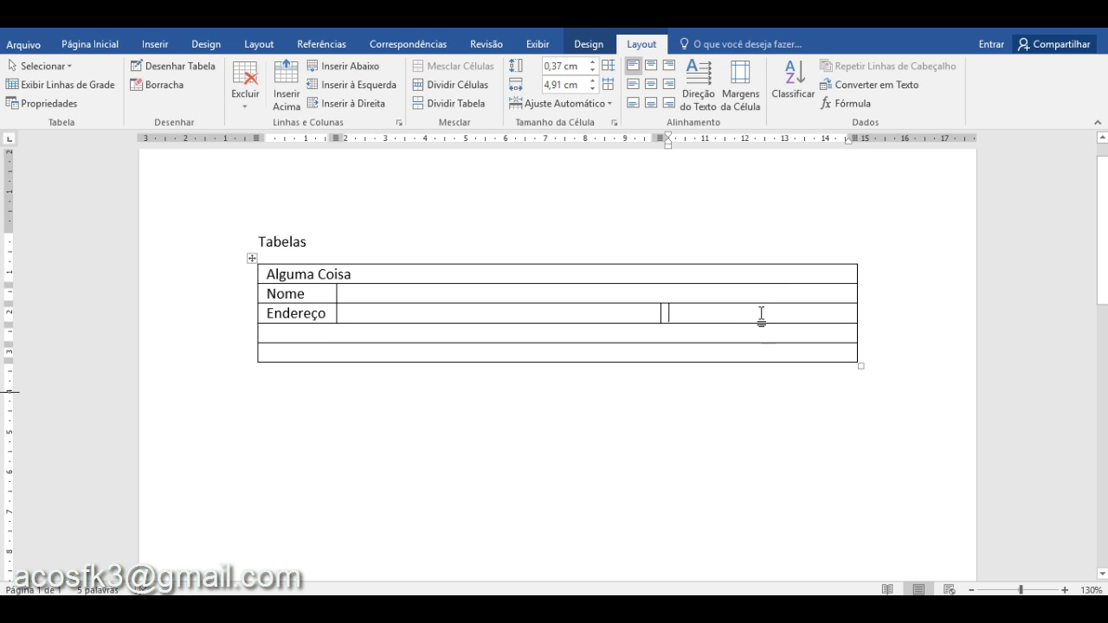
pyautogui.click(456, 81)
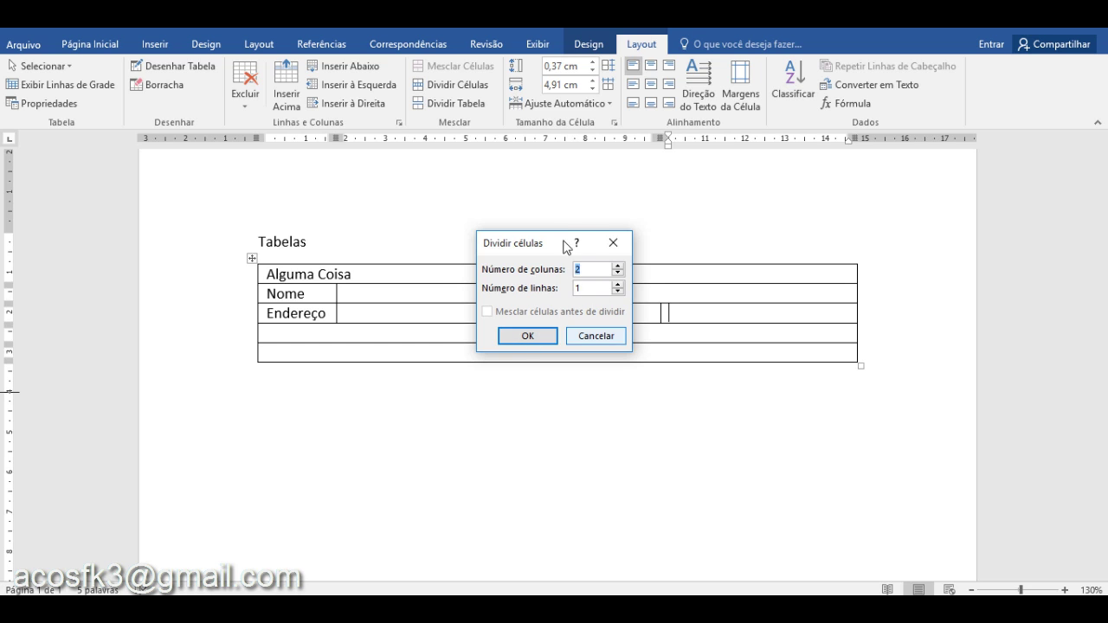
pyautogui.click(546, 337)
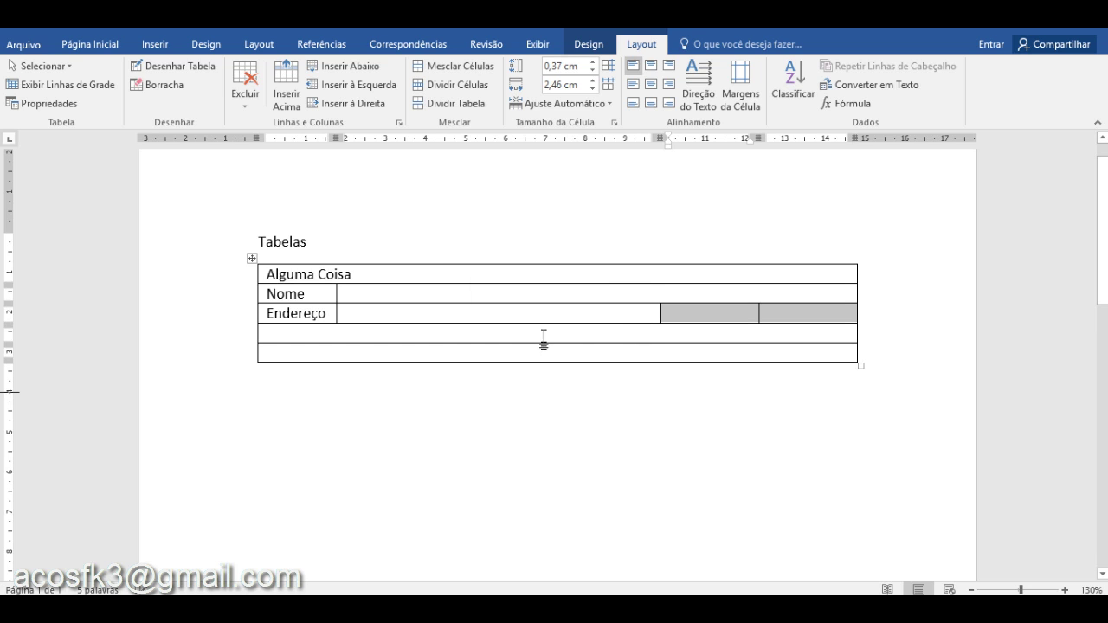
# - Enter "Telefone" in the second-to-last cell of the "Endereço" row
pyautogui.click(733, 318)
pyautogui.write('T')
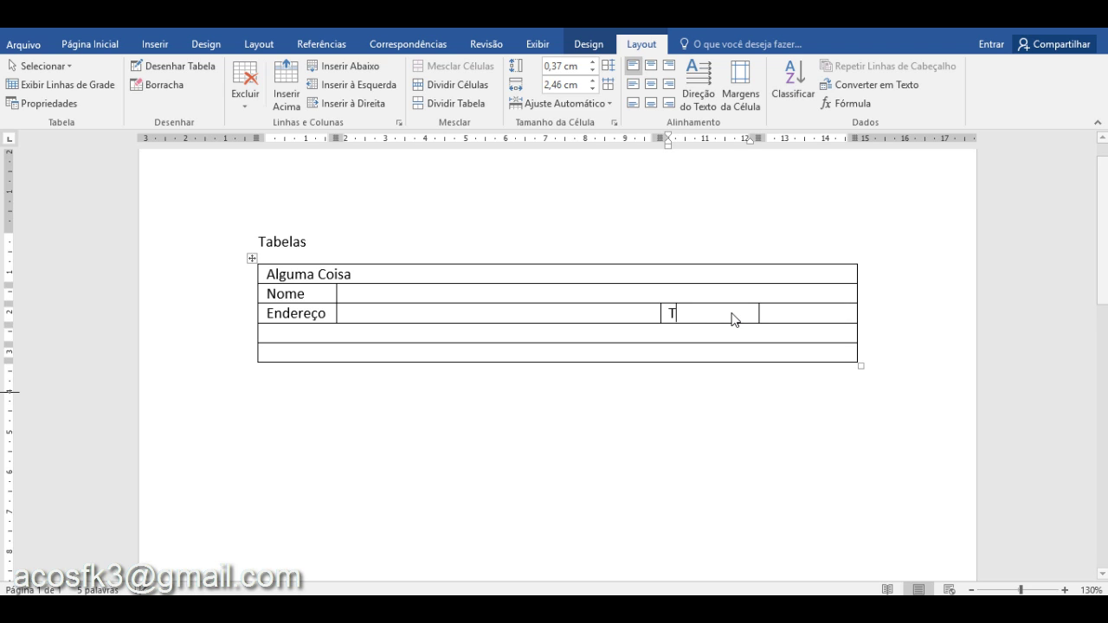
pyautogui.write('elef')
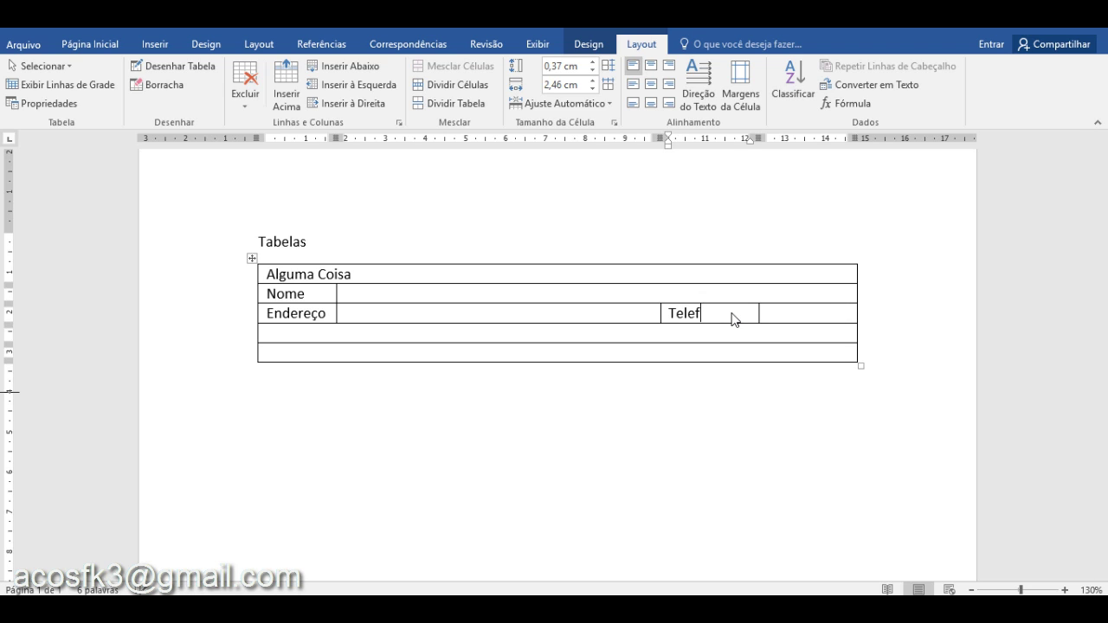
pyautogui.write('one')
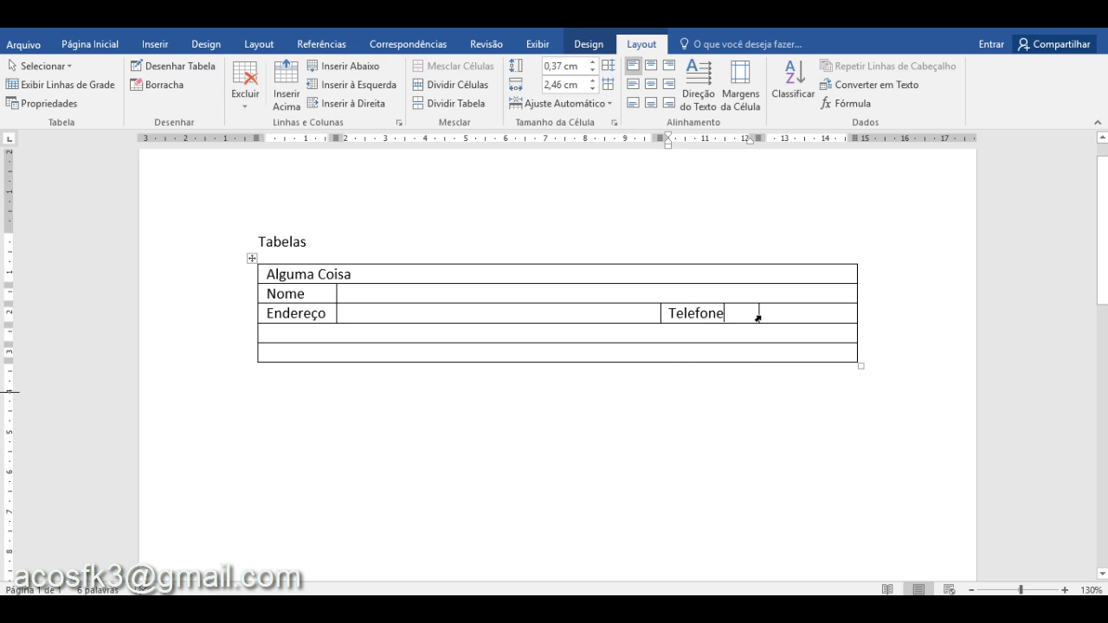
pyautogui.click(758, 317)
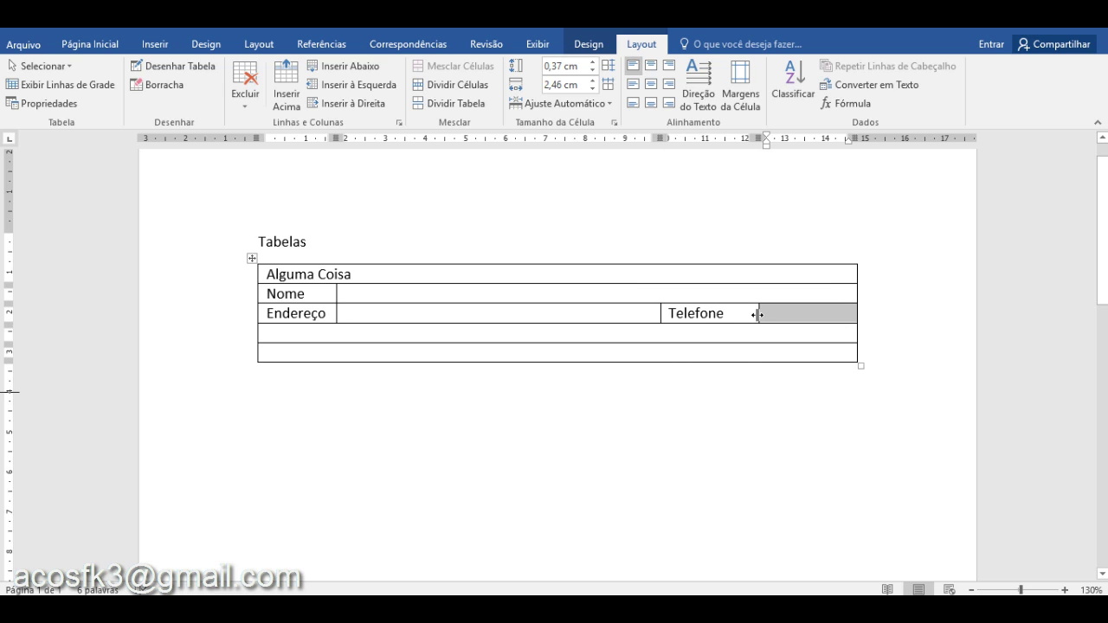
# - Narrow the "Telefone" cell to fit its label by moving the divider between it and the last cell of that row
pyautogui.moveTo(758, 316); pyautogui.dragTo(729, 315)
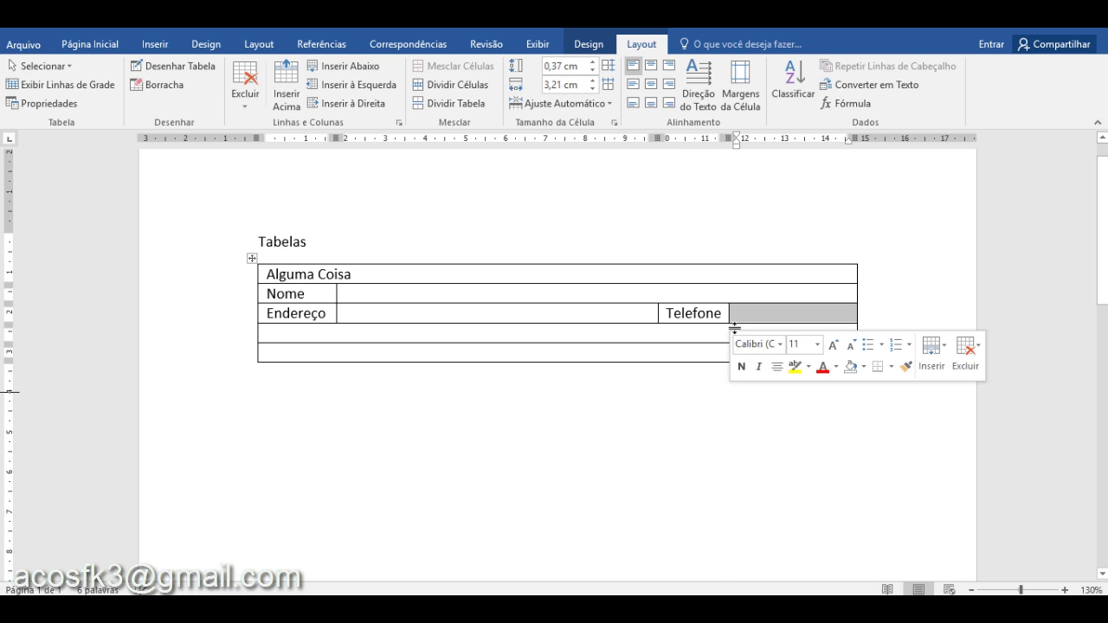
pyautogui.click(693, 349)
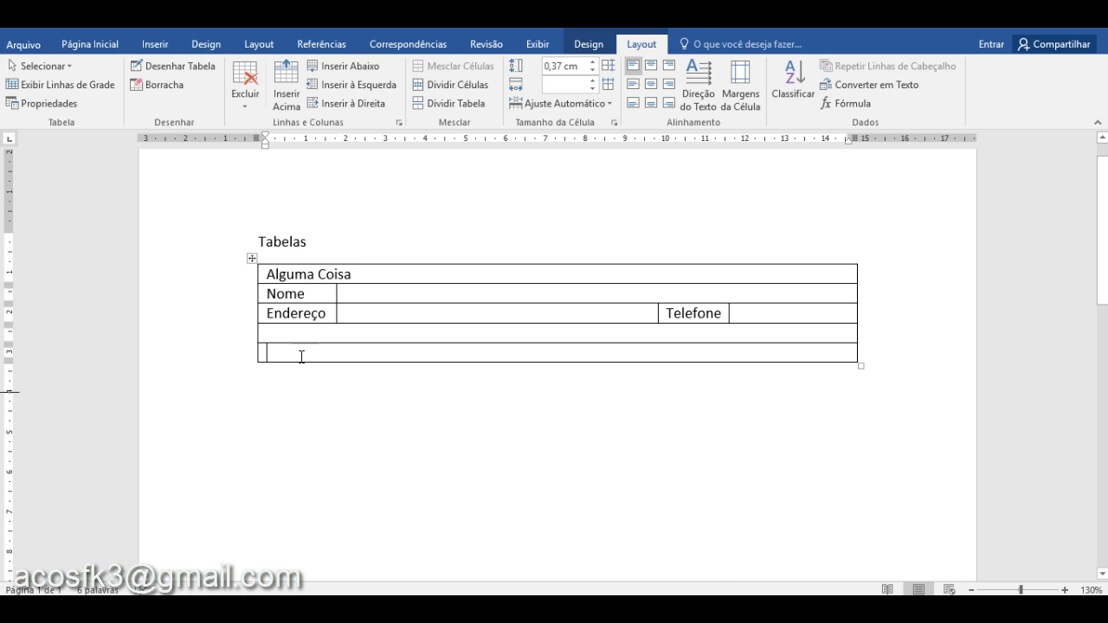
pyautogui.moveTo(295, 336); pyautogui.dragTo(320, 345)
# - Insert a new table with 5 columns and 4 rows below the form table, leaving a blank line between them
pyautogui.click(295, 399)
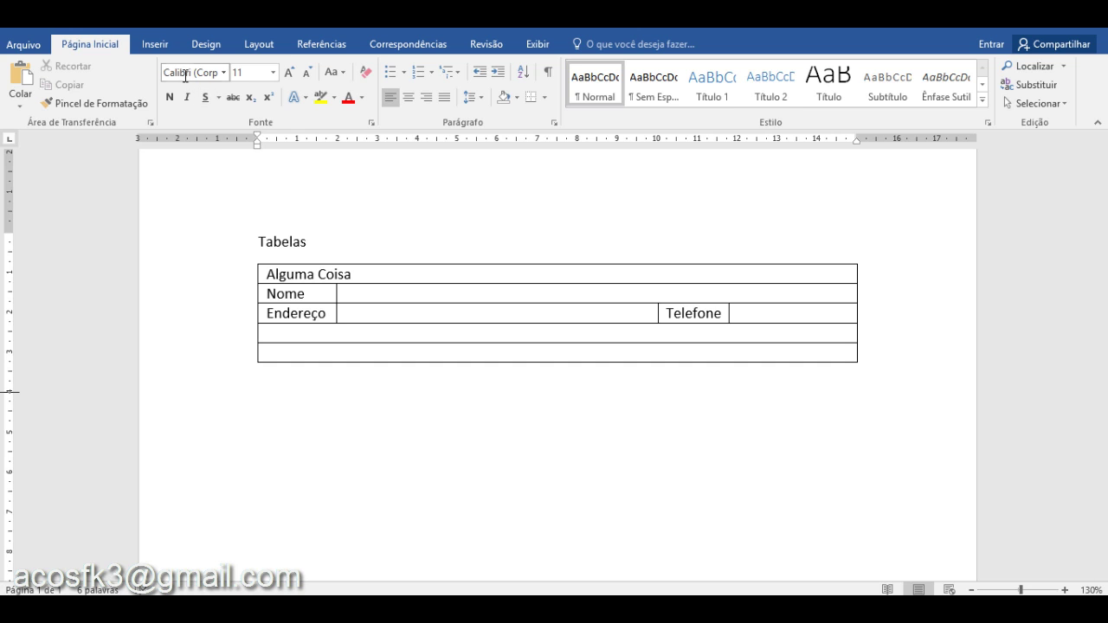
pyautogui.press('Return')
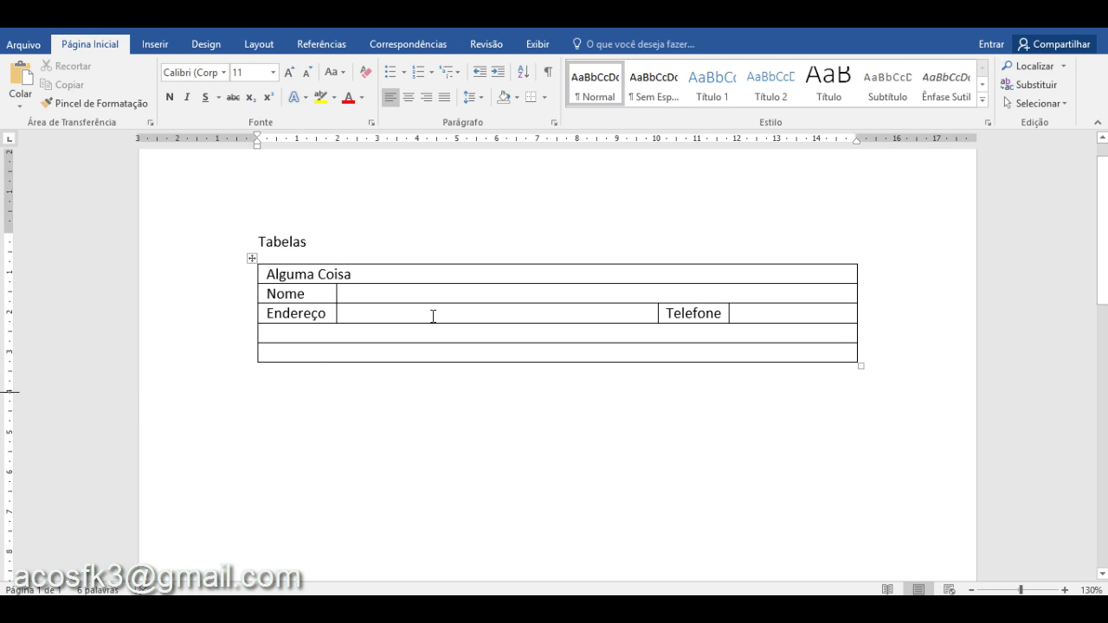
pyautogui.click(173, 51)
pyautogui.click(131, 107)
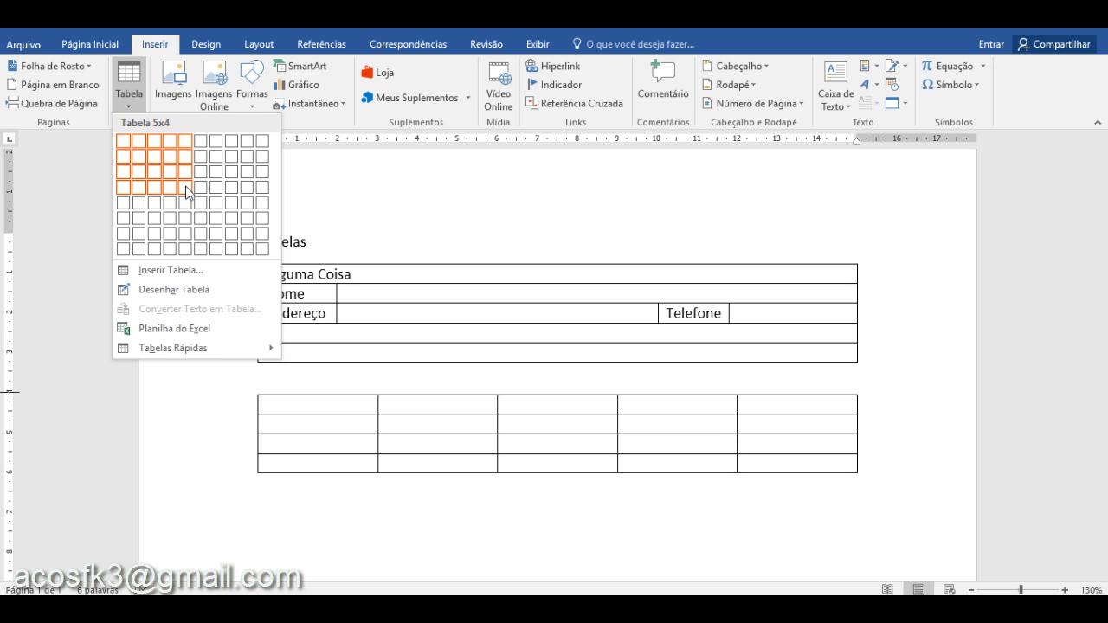
pyautogui.click(186, 192)
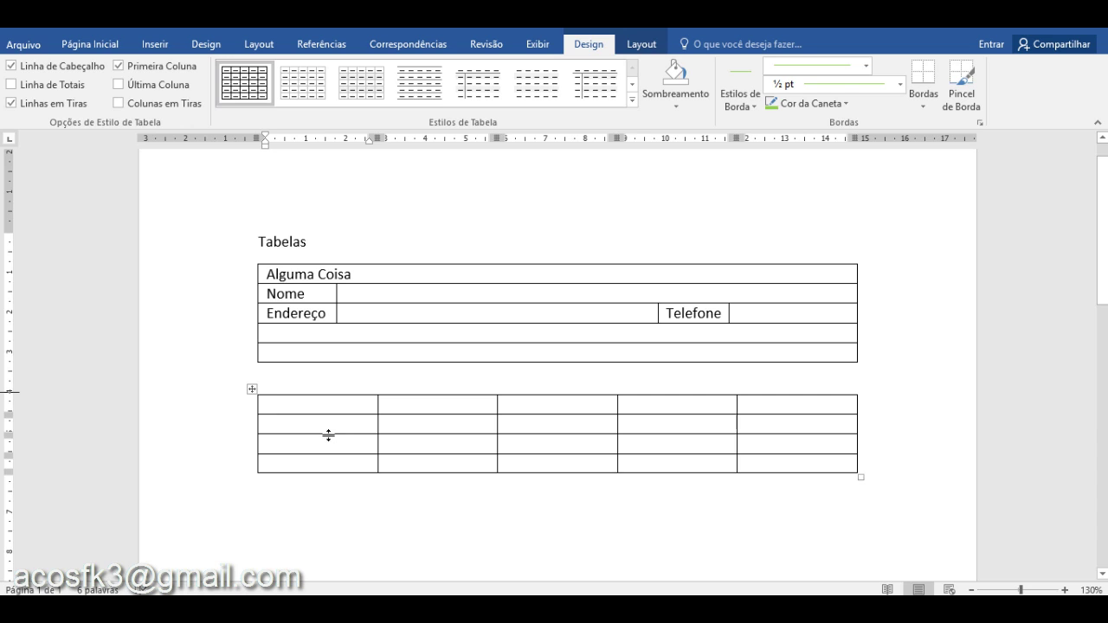
# - Merge all five cells in the first row of the new table into one cell
pyautogui.moveTo(312, 408); pyautogui.dragTo(393, 413)
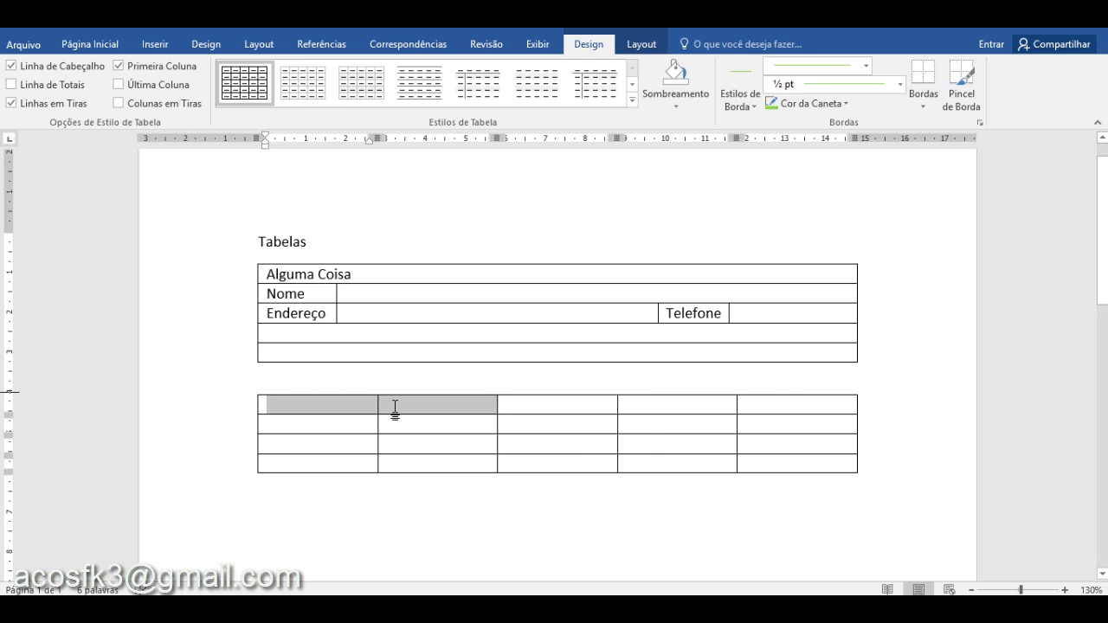
pyautogui.click(396, 411)
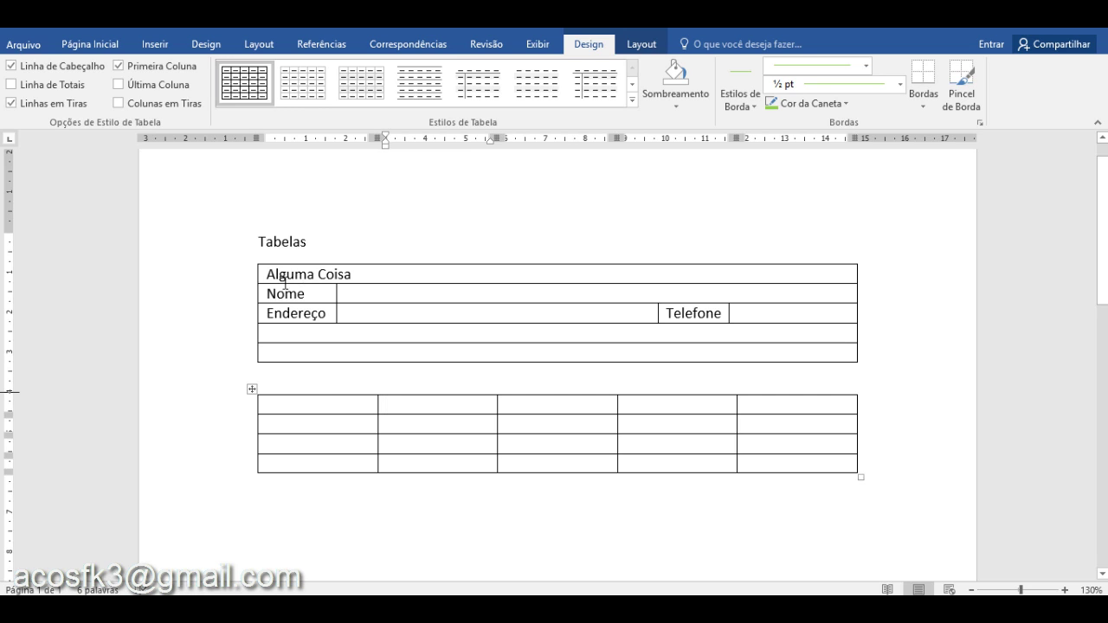
pyautogui.moveTo(320, 408); pyautogui.dragTo(769, 403)
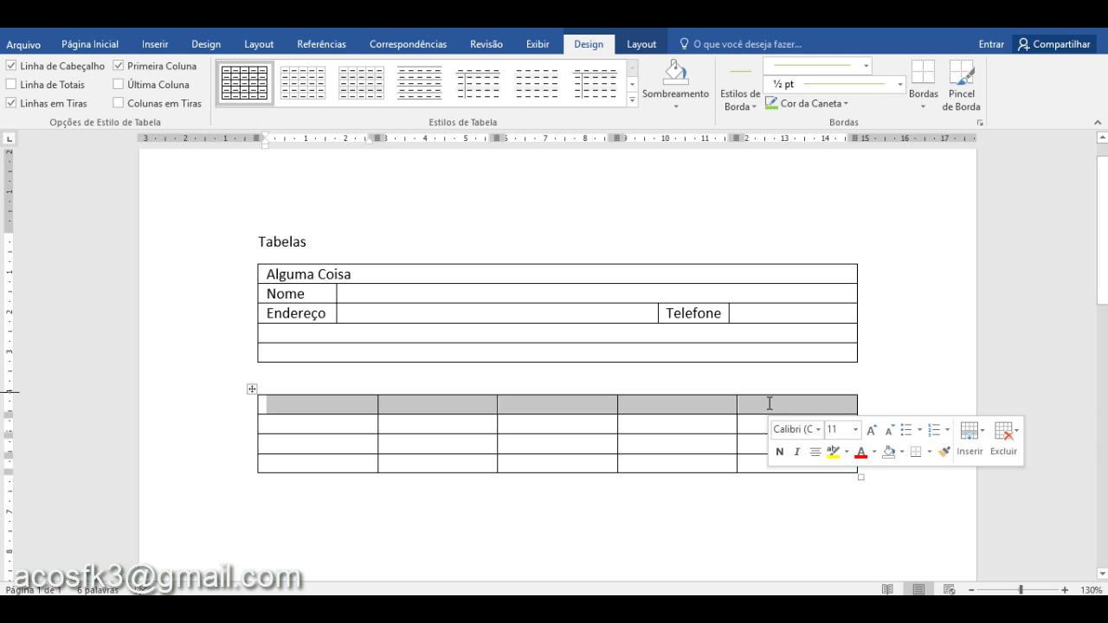
pyautogui.rightClick(769, 404)
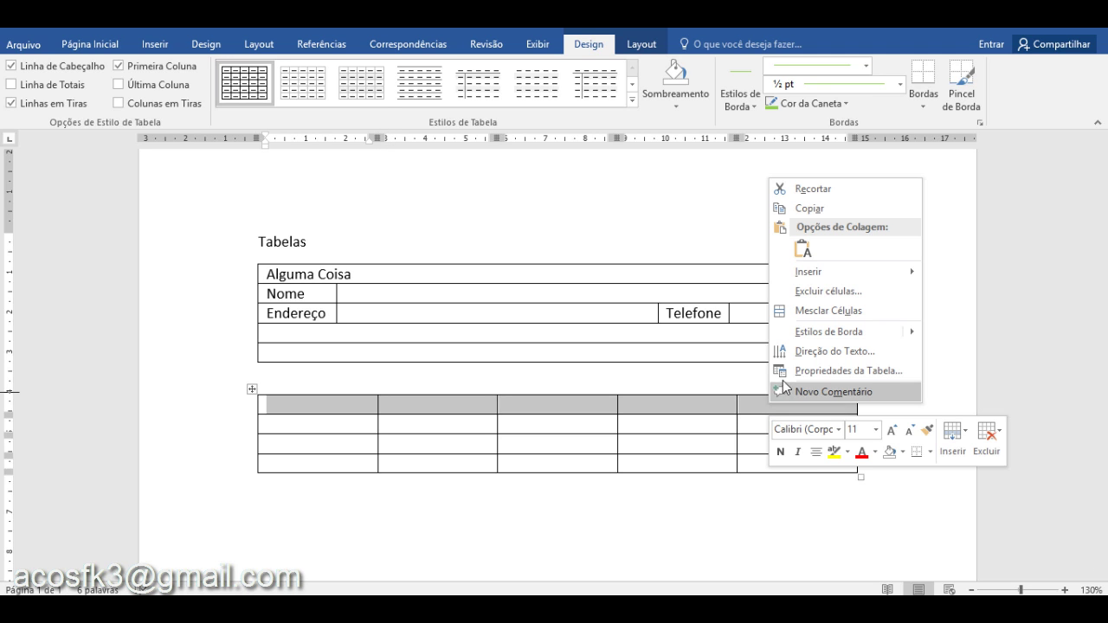
pyautogui.click(806, 312)
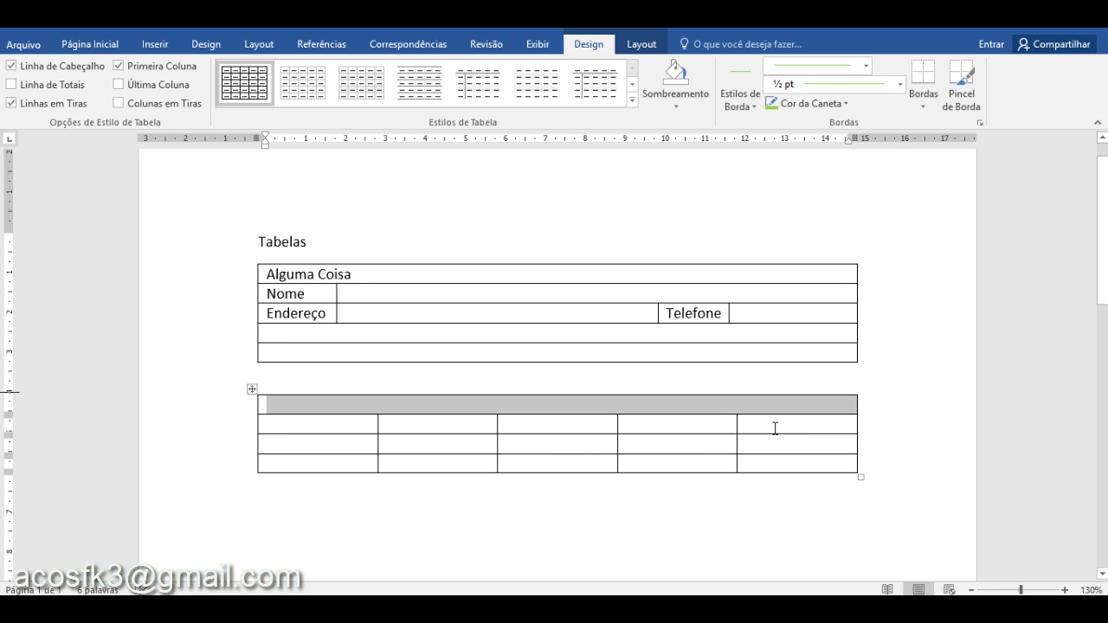
# - Merge the last column's three cells below the merged first row of the new table
pyautogui.moveTo(773, 428); pyautogui.dragTo(774, 462)
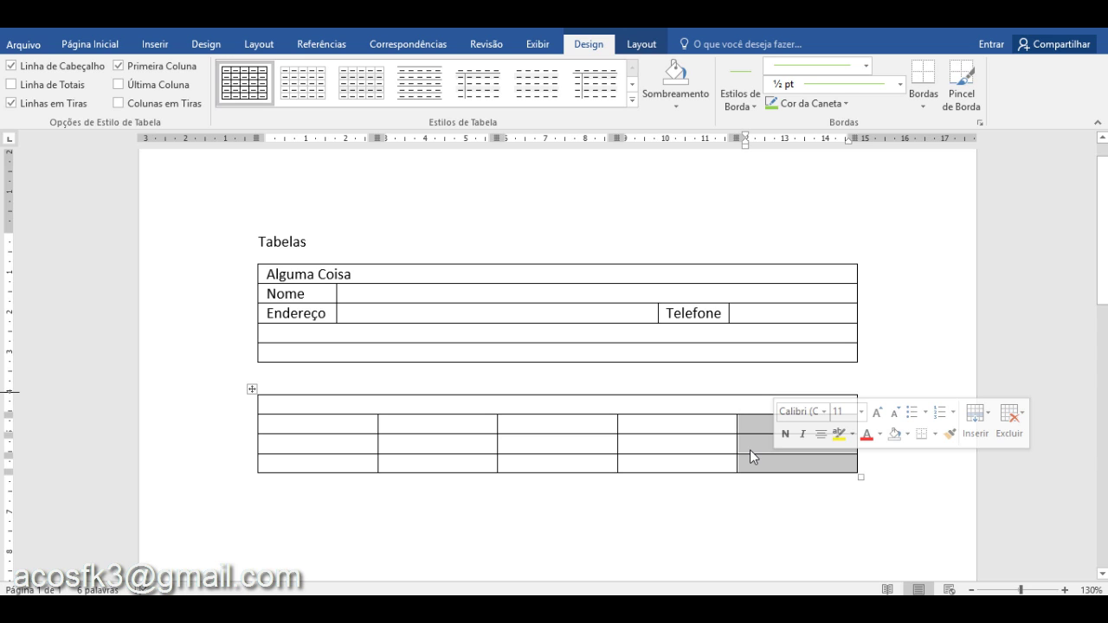
pyautogui.rightClick(750, 450)
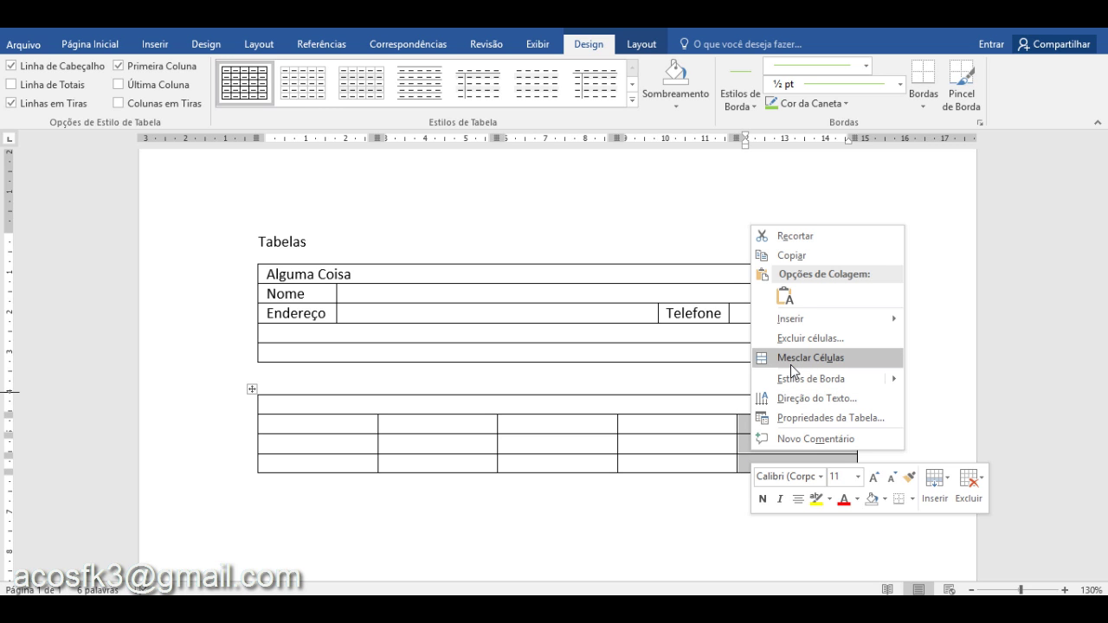
pyautogui.click(791, 365)
pyautogui.click(763, 450)
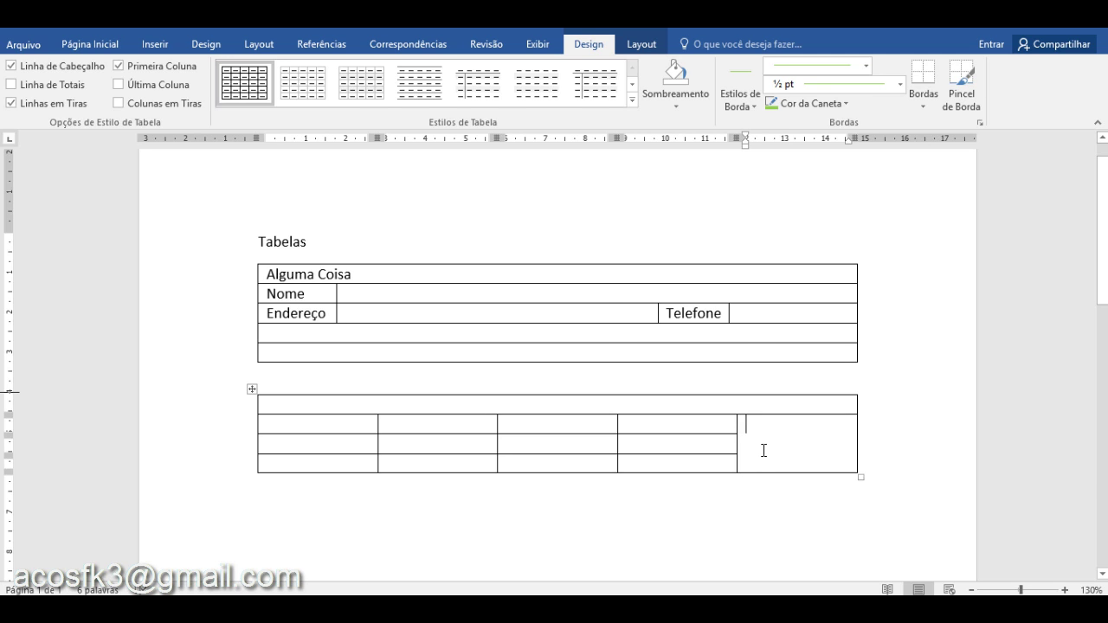
# - Try a green grid table style with a solid header row on the form table, and undo it
pyautogui.click(641, 47)
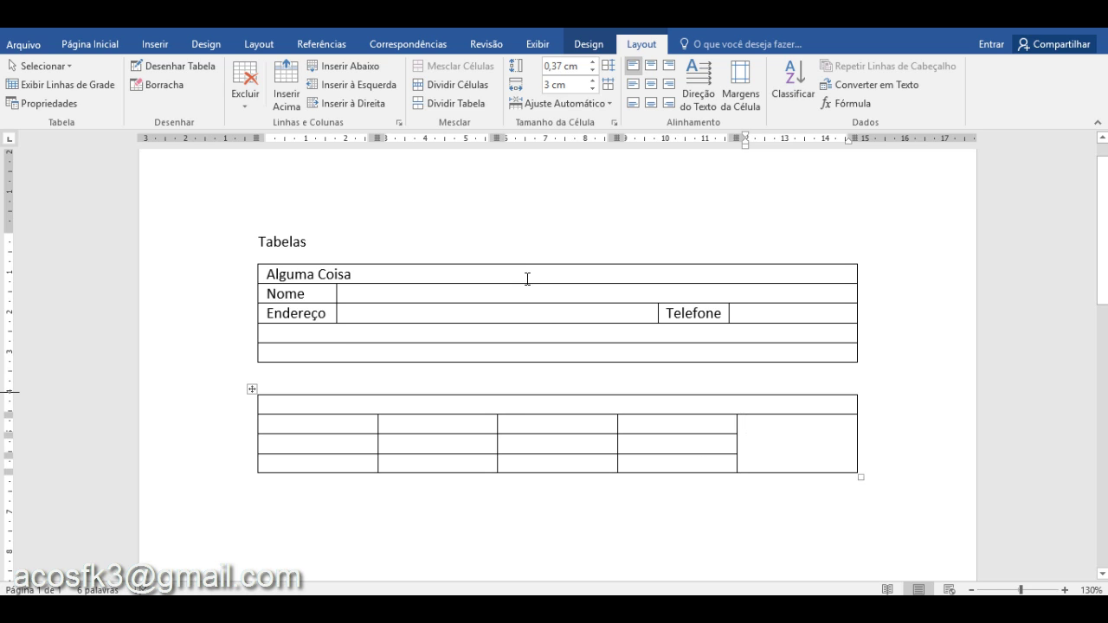
pyautogui.click(581, 45)
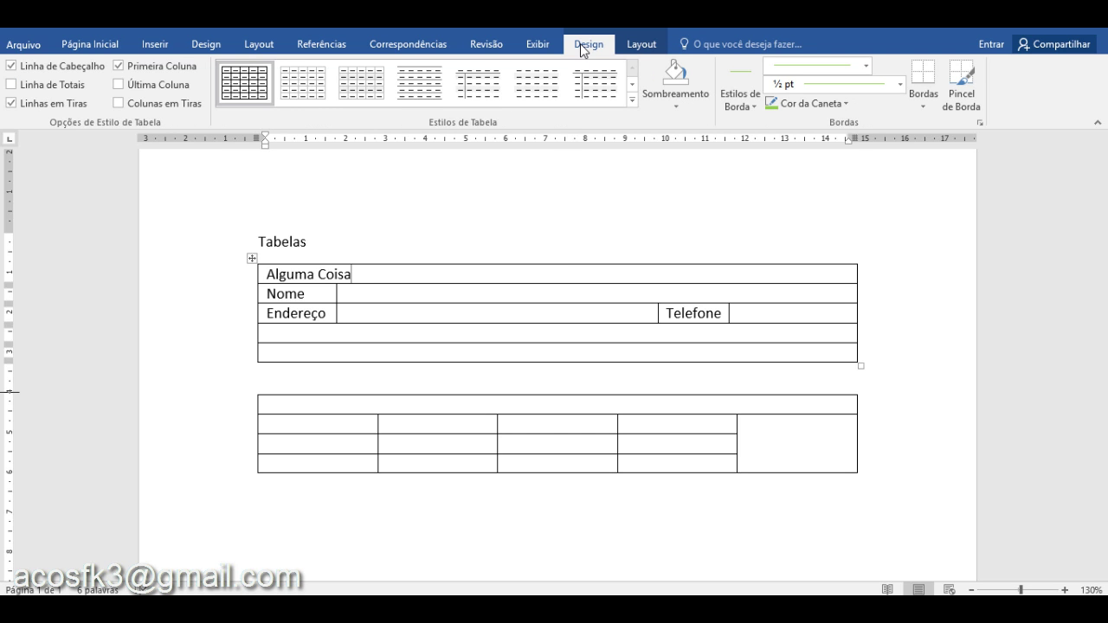
pyautogui.click(632, 101)
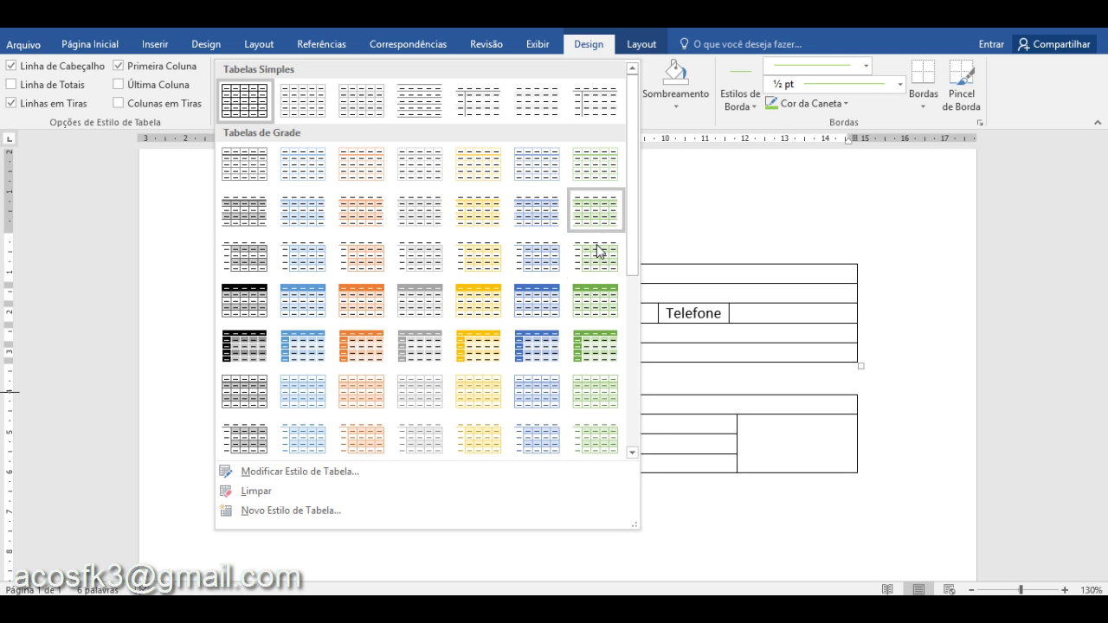
pyautogui.click(598, 302)
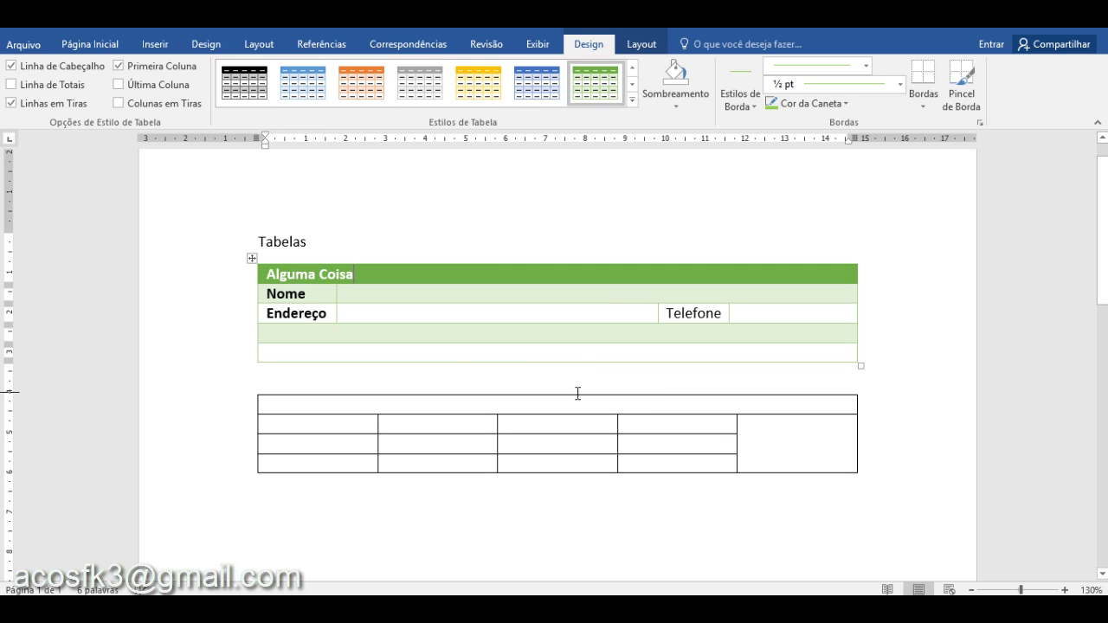
pyautogui.click(472, 364)
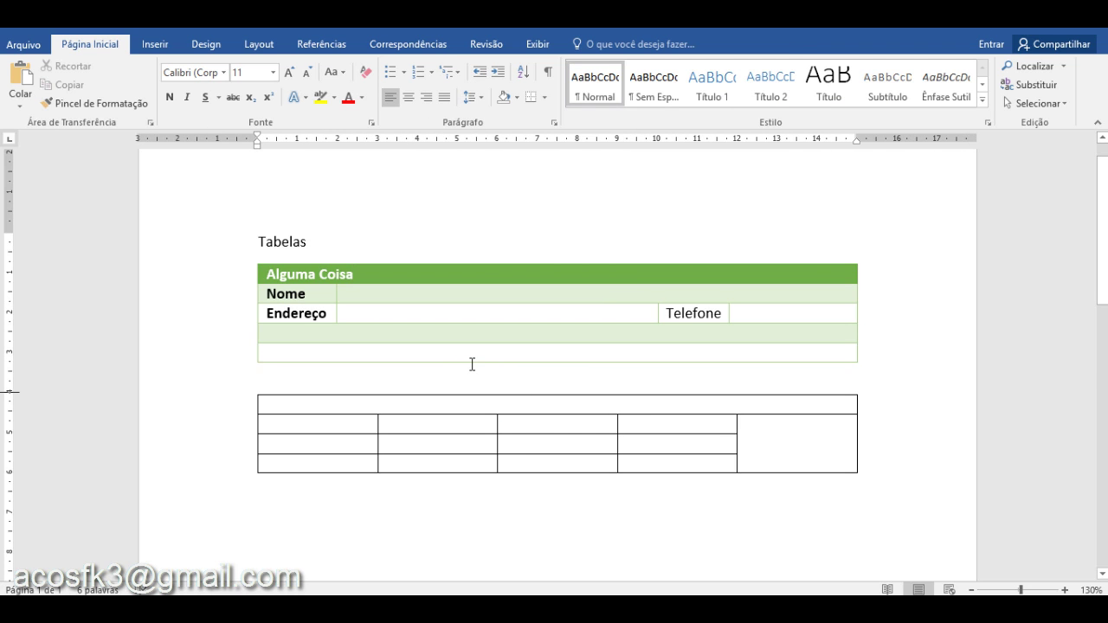
pyautogui.hotkey('ctrl', 'z')
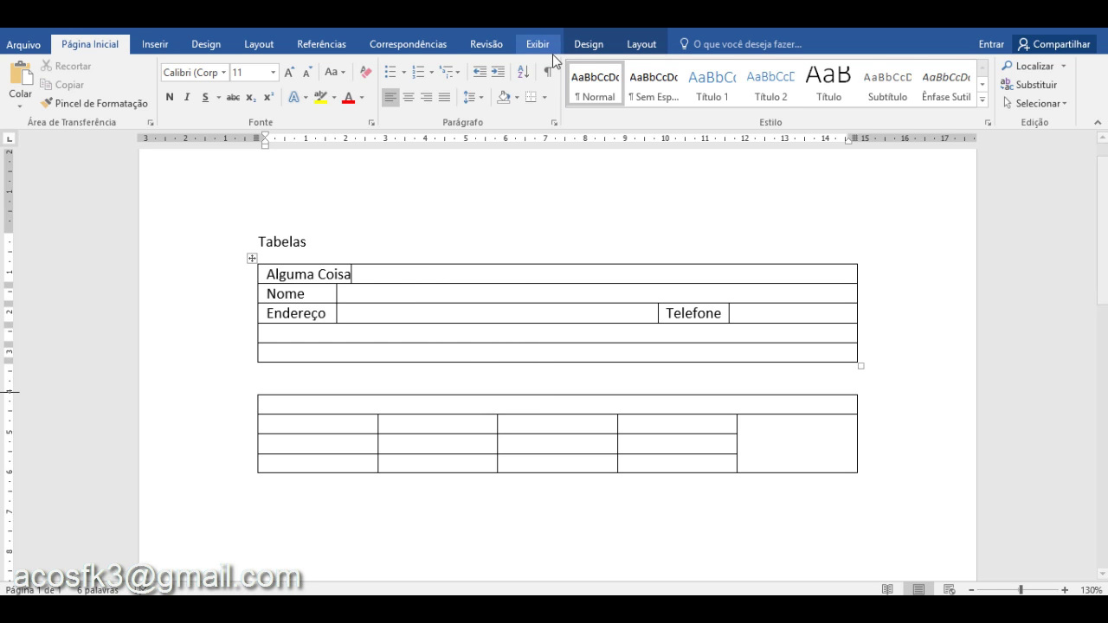
# - Shade the "Alguma Coisa" header cell of the form table with the theme's gold colour
pyautogui.click(595, 42)
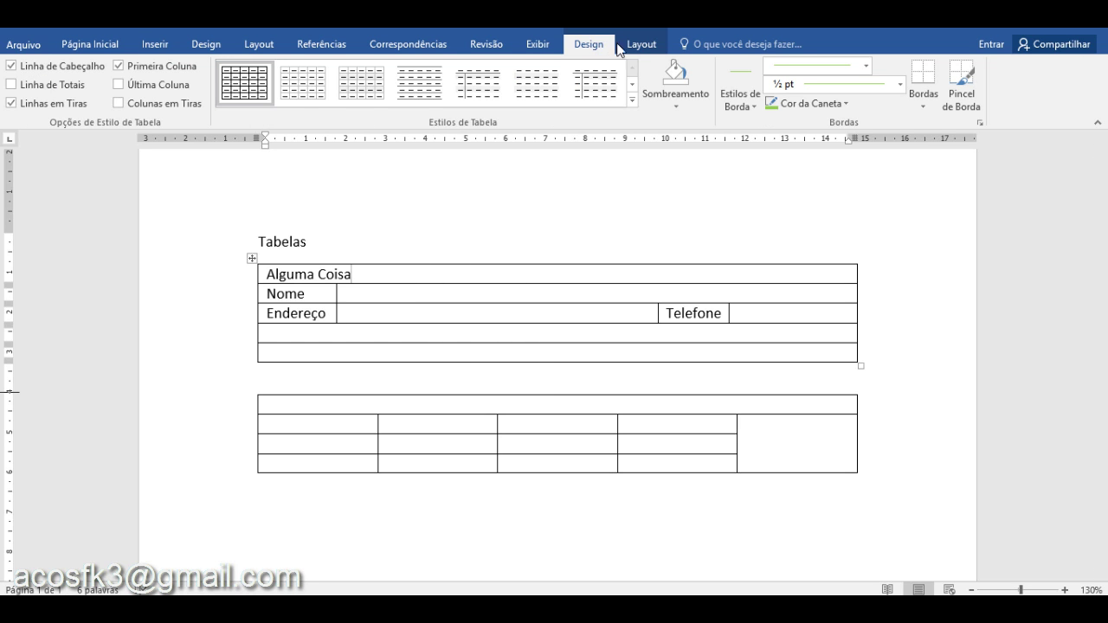
pyautogui.click(682, 109)
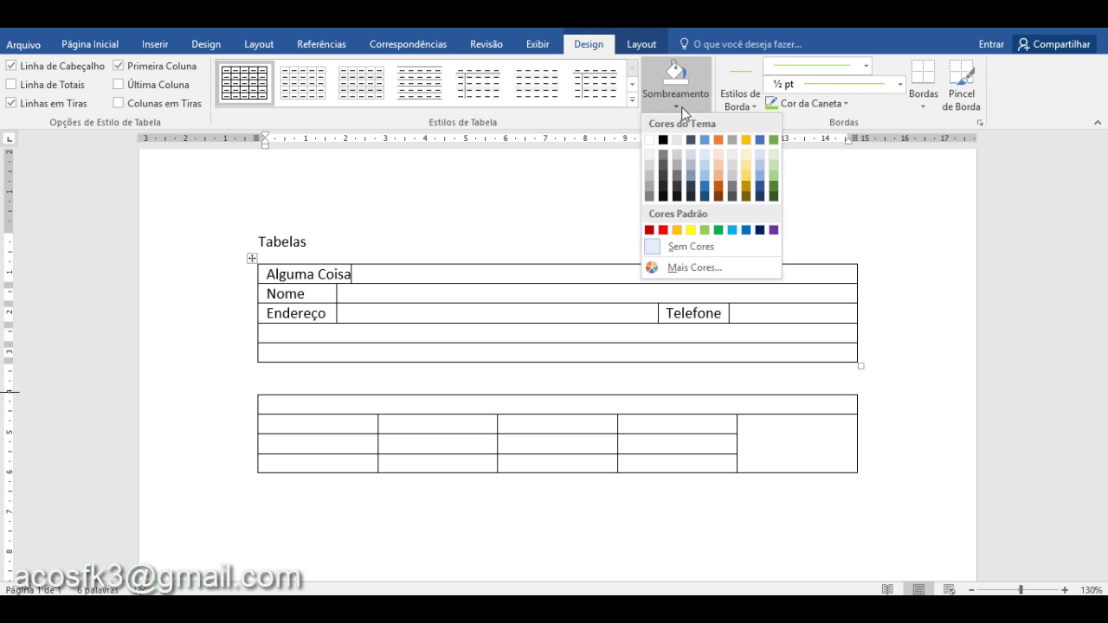
pyautogui.click(750, 140)
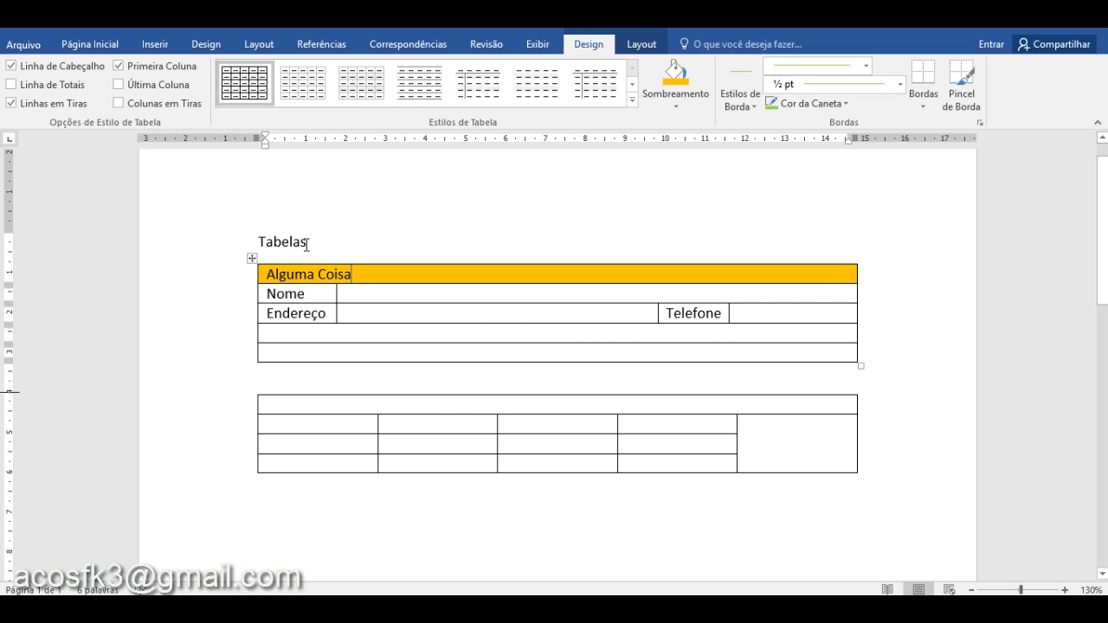
# - Try centre and right alignment on the "Alguma Coisa" header text, and return it to left alignment
pyautogui.click(96, 48)
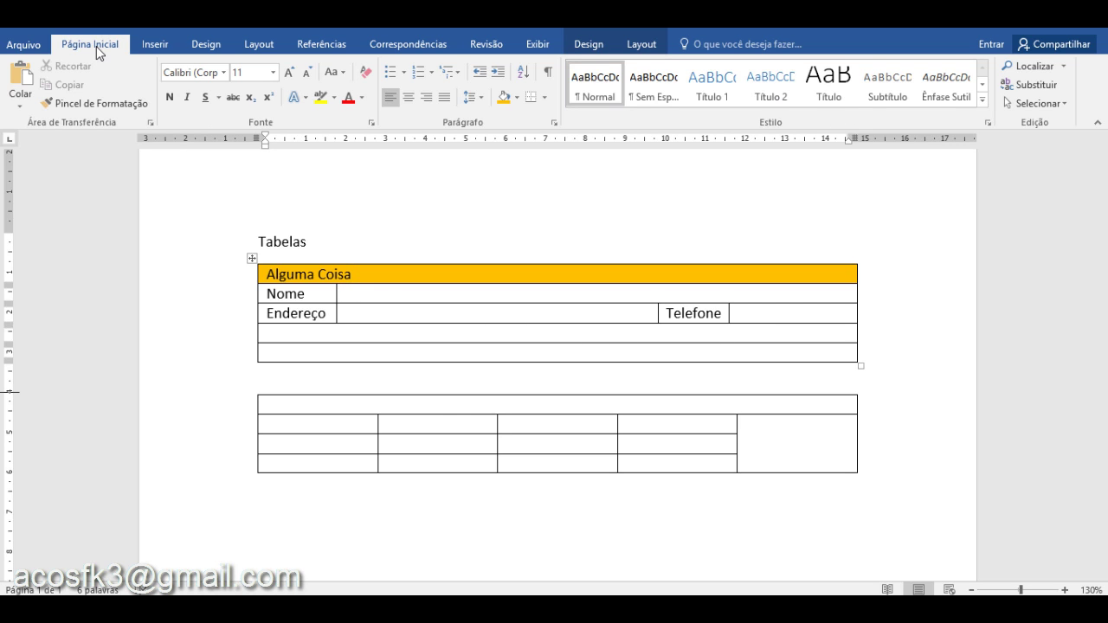
pyautogui.click(186, 101)
pyautogui.click(409, 98)
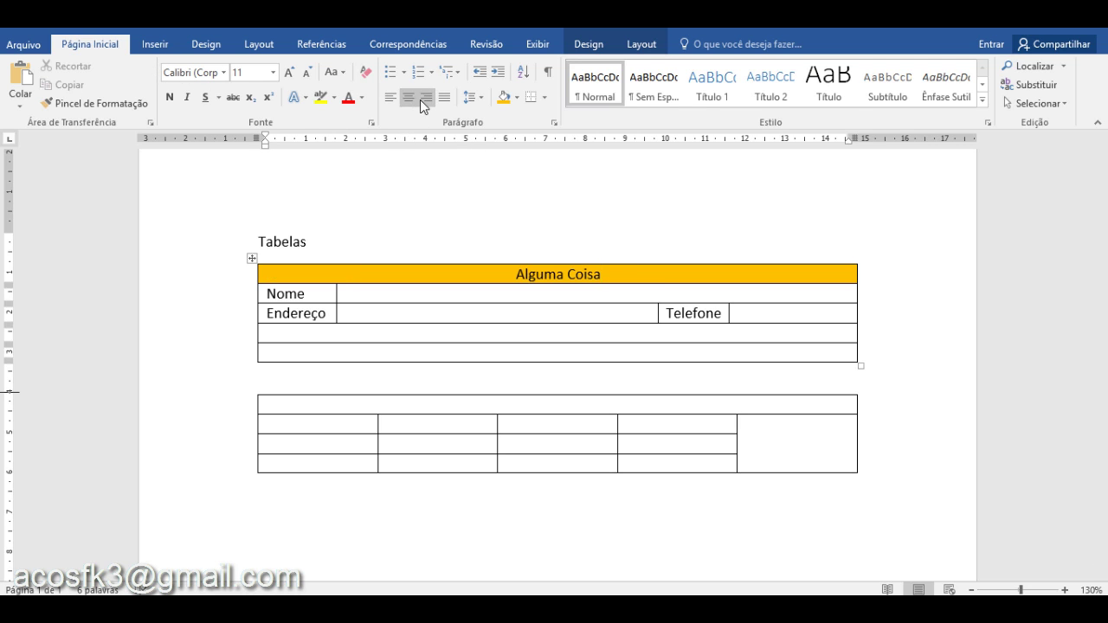
pyautogui.click(422, 101)
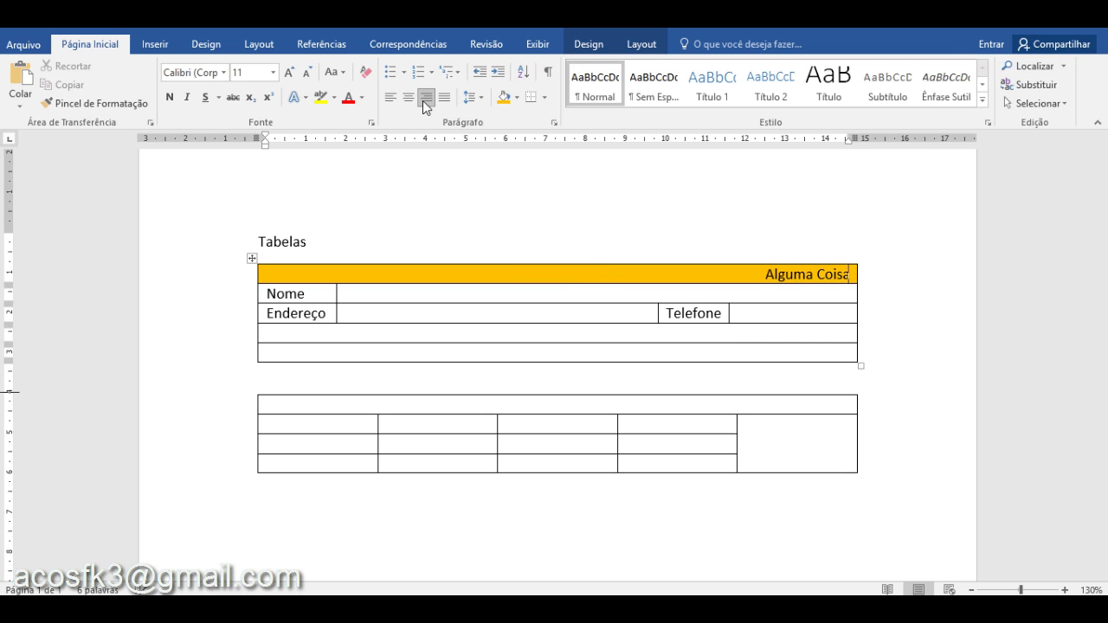
pyautogui.click(391, 100)
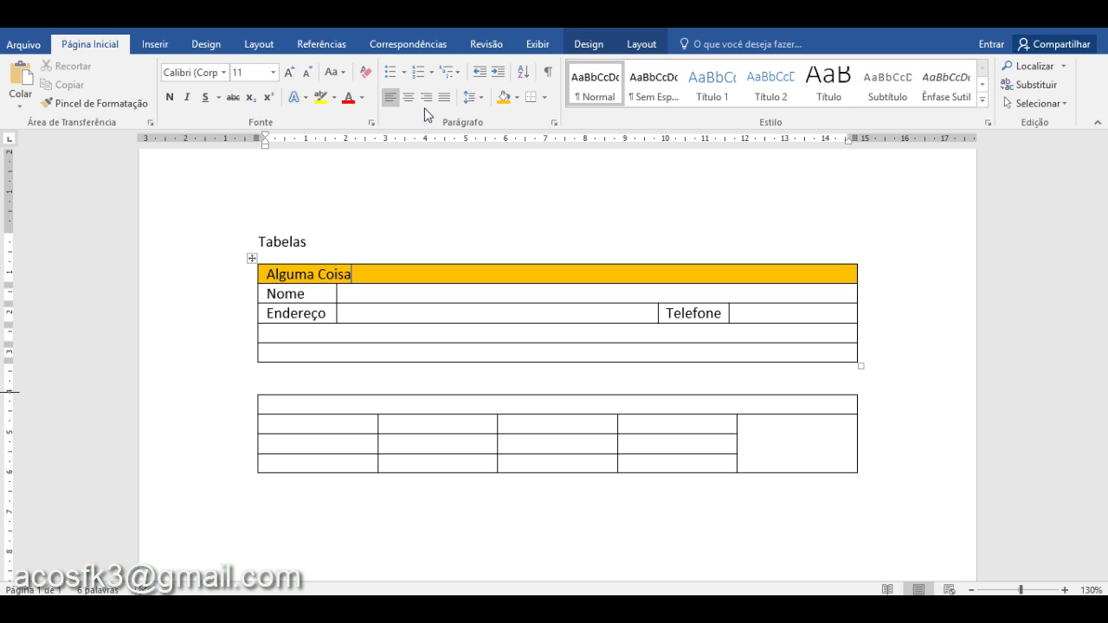
# - Enter "Alguma Coisa" in the tall merged cell of the second table's last column
pyautogui.click(657, 49)
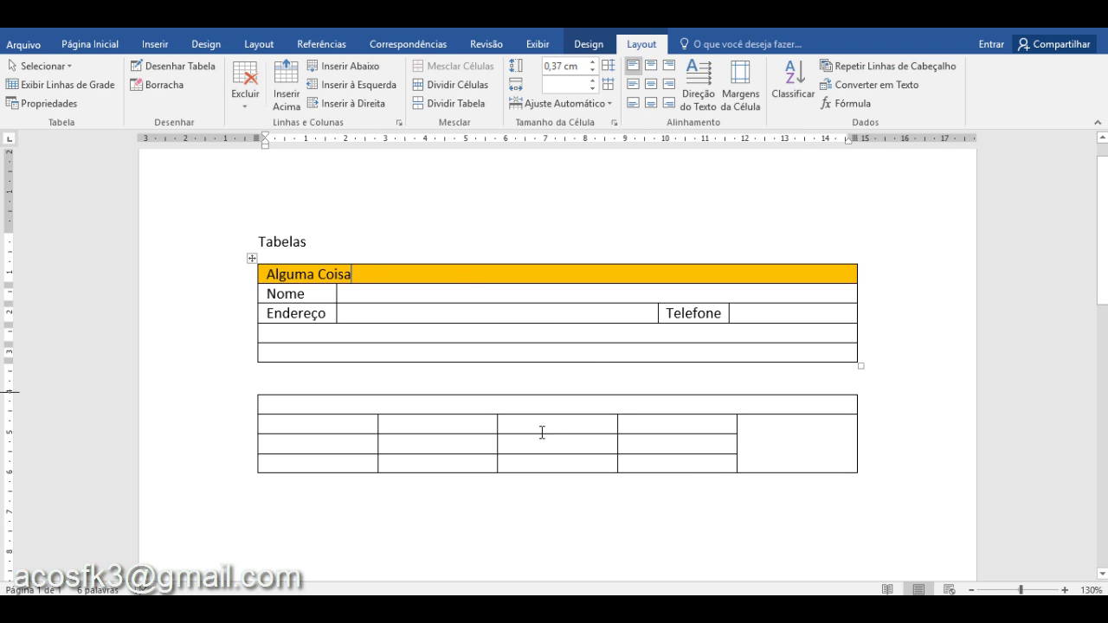
pyautogui.click(766, 450)
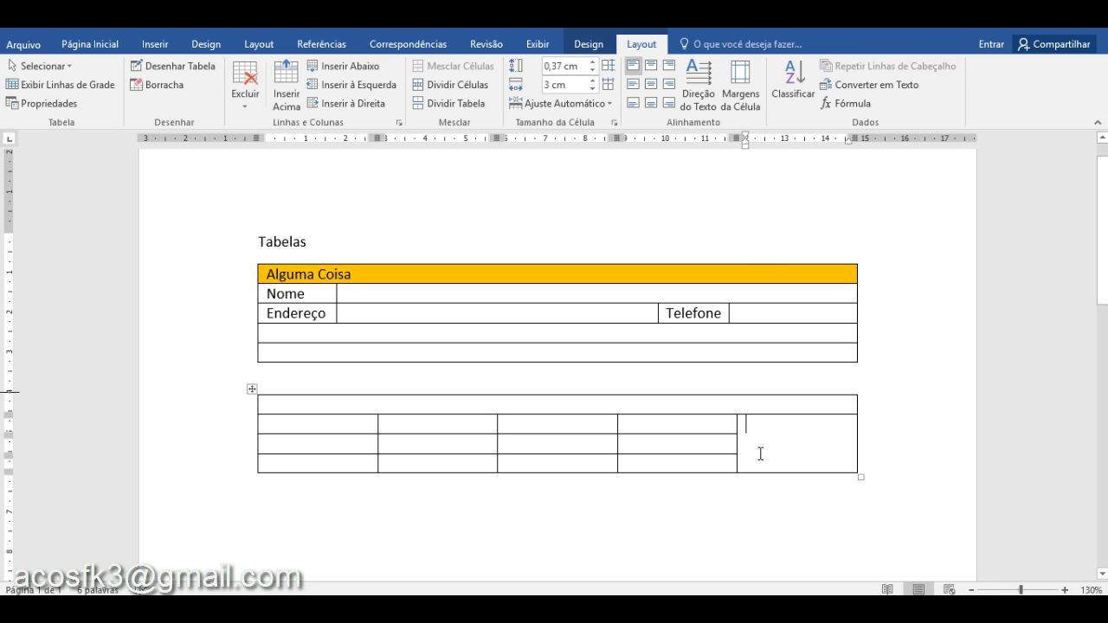
pyautogui.write('Al')
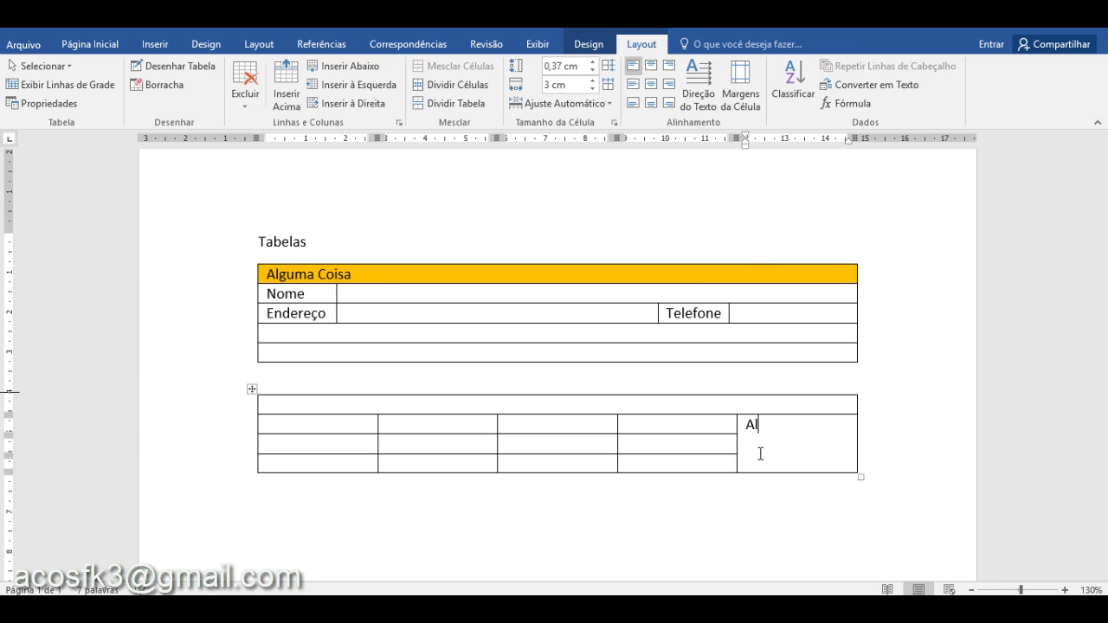
pyautogui.write('guma Coisa')
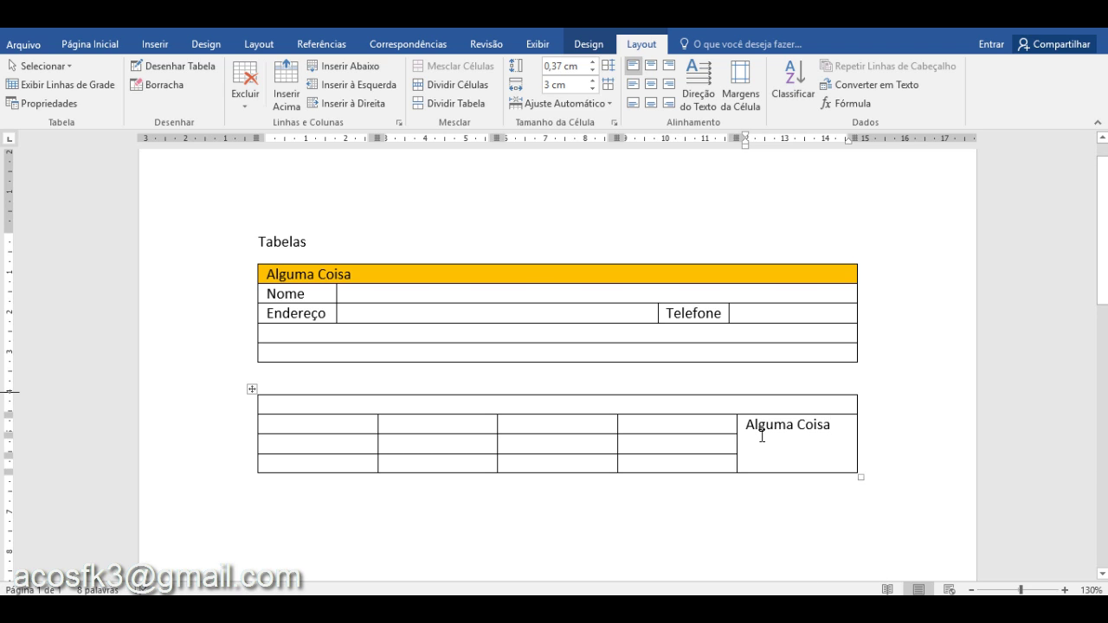
# - Centre the tall merged cell's text horizontally and vertically, and rotate its text direction to read downwards
pyautogui.click(652, 88)
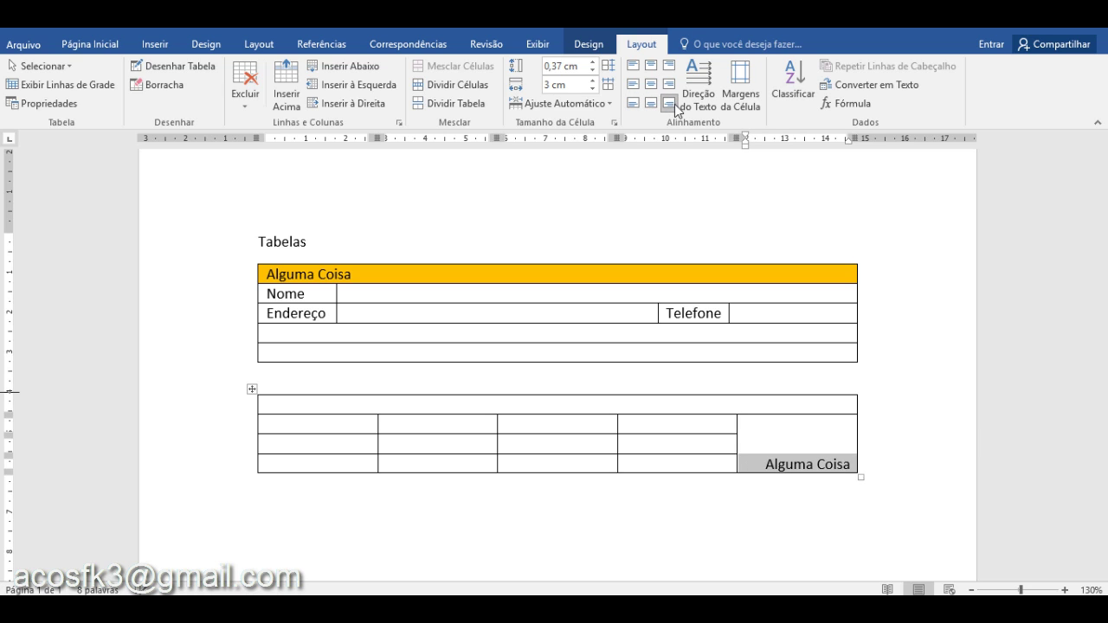
pyautogui.click(633, 103)
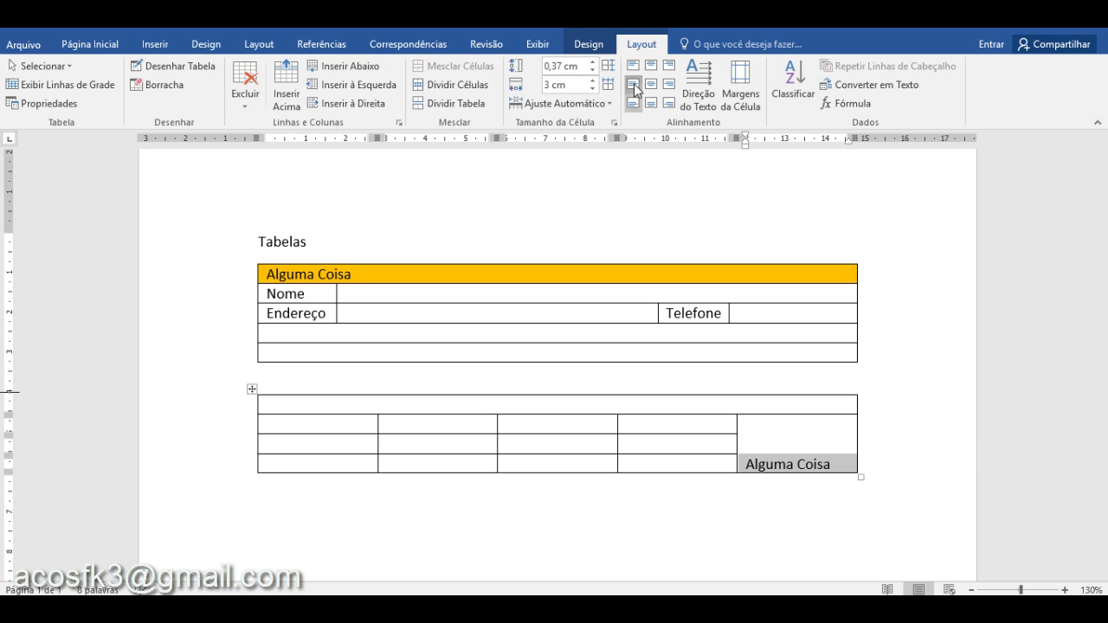
pyautogui.click(650, 84)
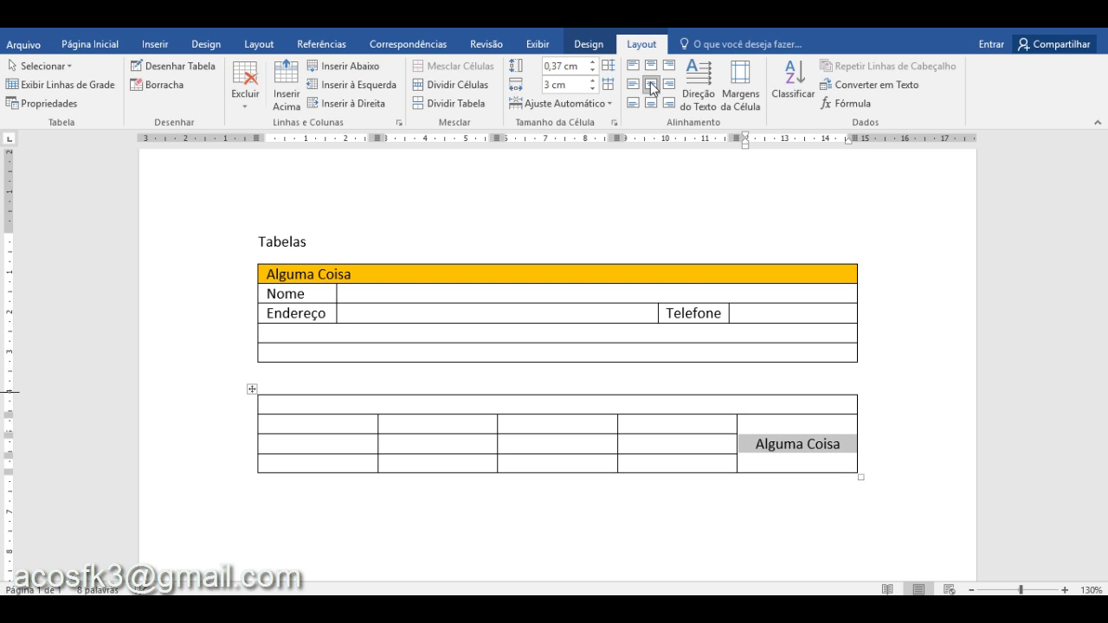
pyautogui.click(700, 91)
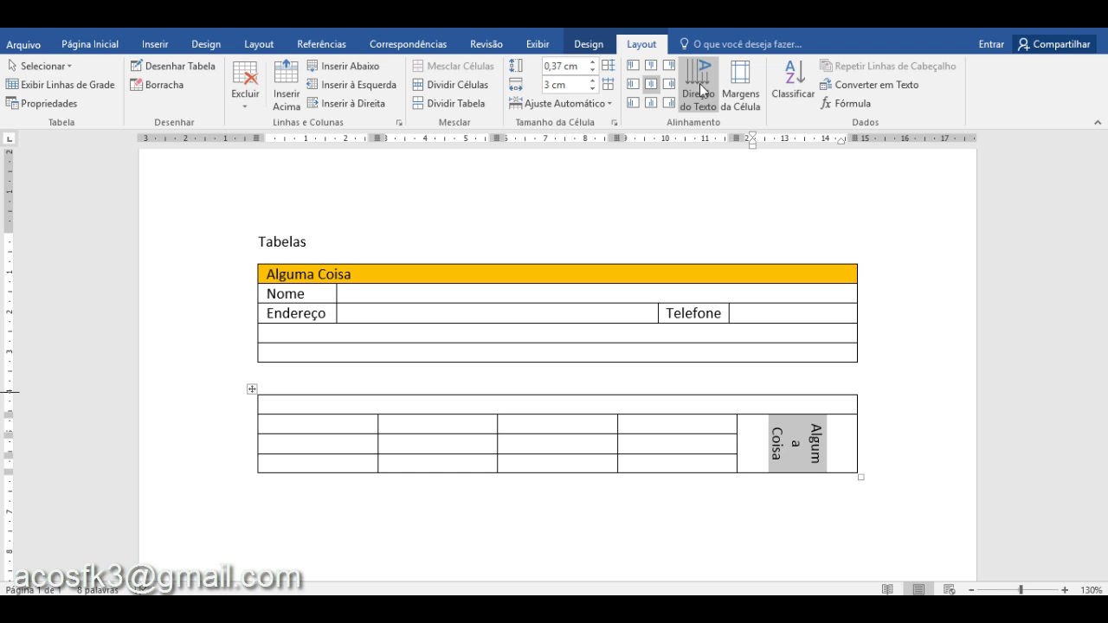
# - Cycle the tall merged cell's text through its rotated directions and return "Alguma Coisa" to horizontal
pyautogui.click(701, 90)
pyautogui.click(700, 90)
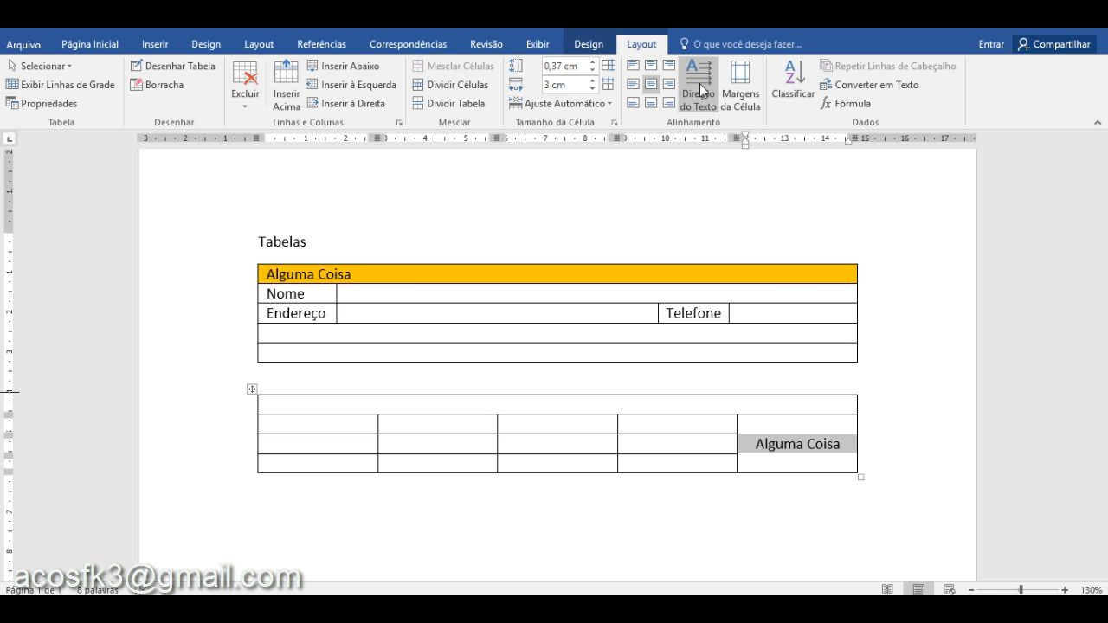
pyautogui.click(703, 90)
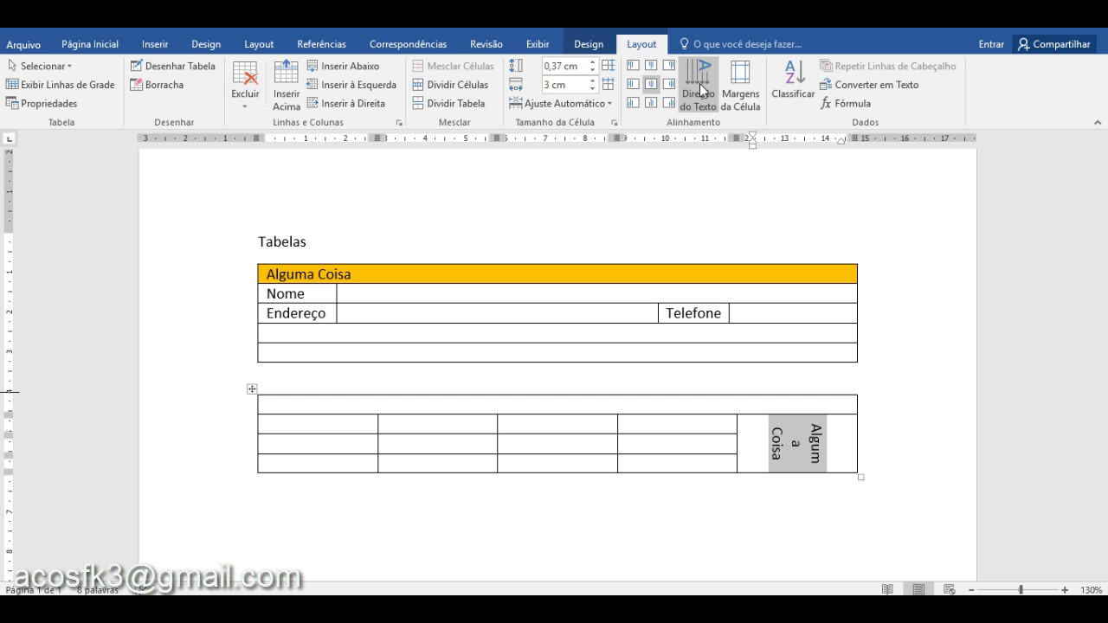
pyautogui.click(700, 91)
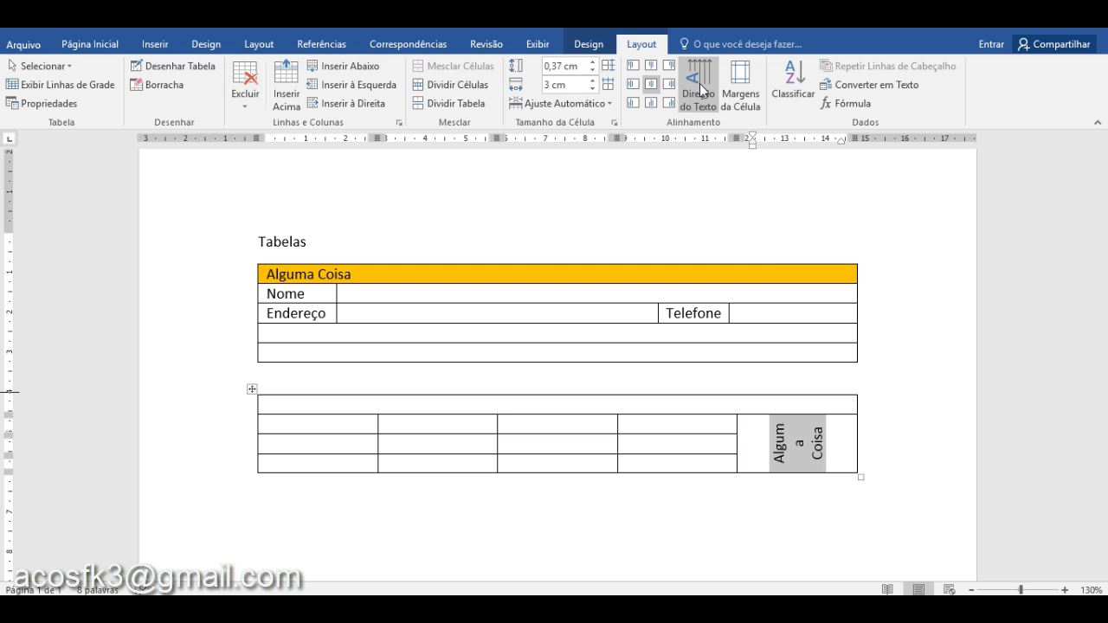
pyautogui.click(701, 91)
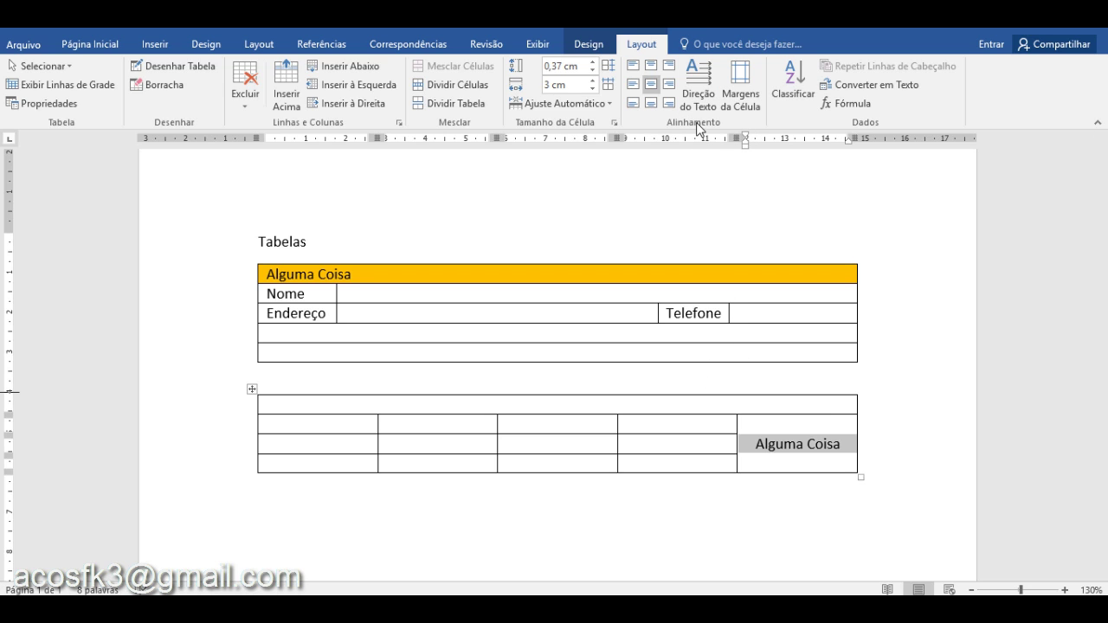
pyautogui.click(692, 96)
pyautogui.click(692, 96)
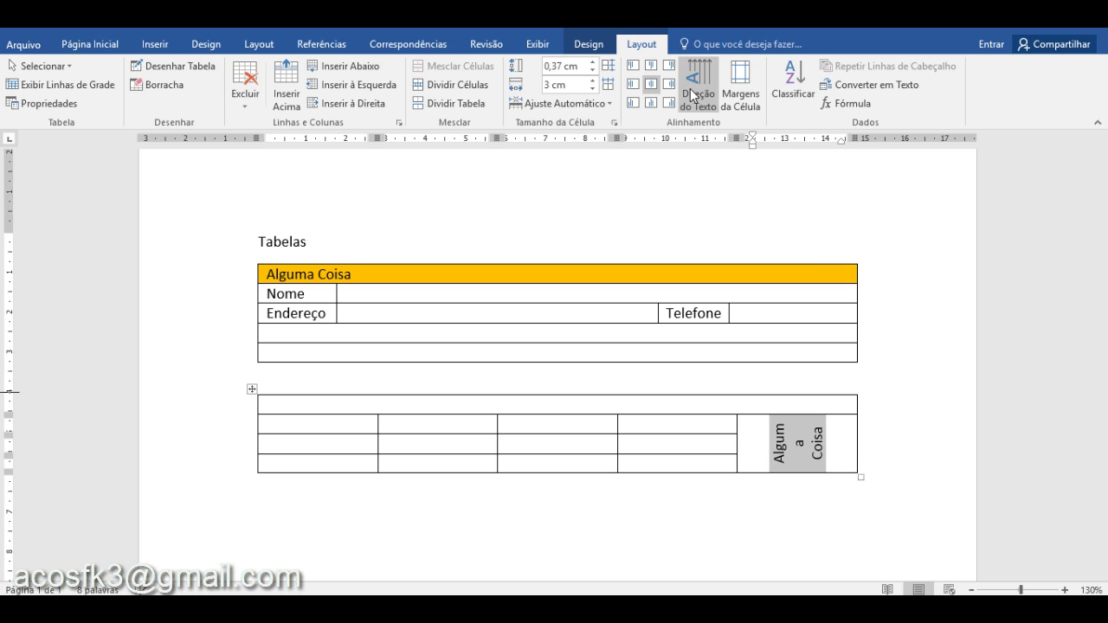
pyautogui.click(693, 95)
pyautogui.click(693, 95)
pyautogui.click(693, 95)
pyautogui.click(692, 95)
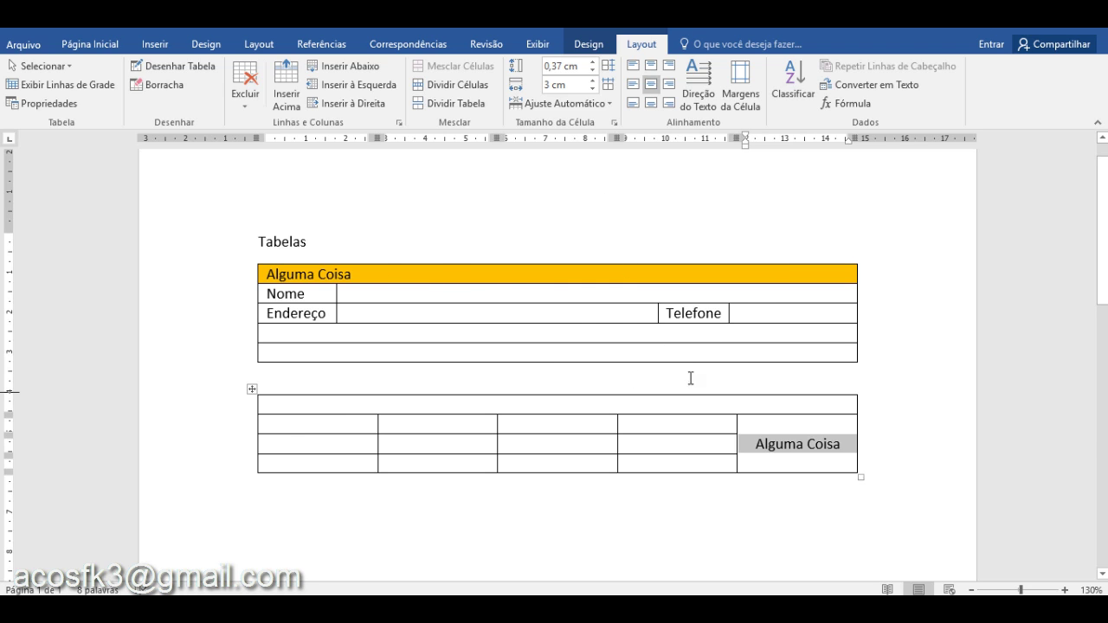
pyautogui.click(797, 460)
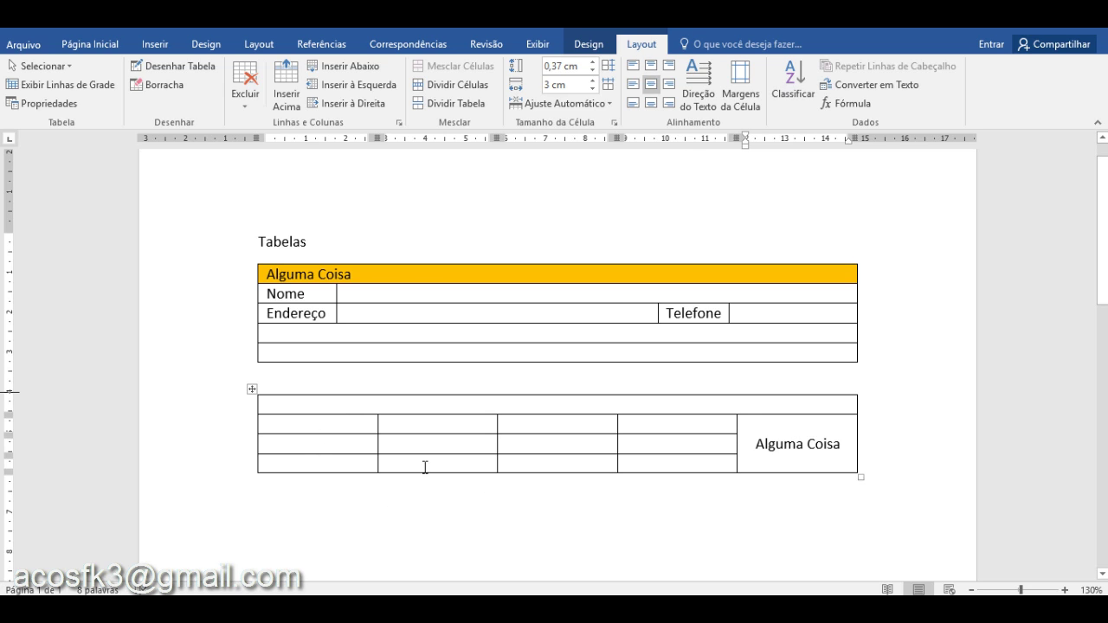
# - Merge the first four cells of the second table's bottom row into one cell
pyautogui.moveTo(337, 469); pyautogui.dragTo(642, 474)
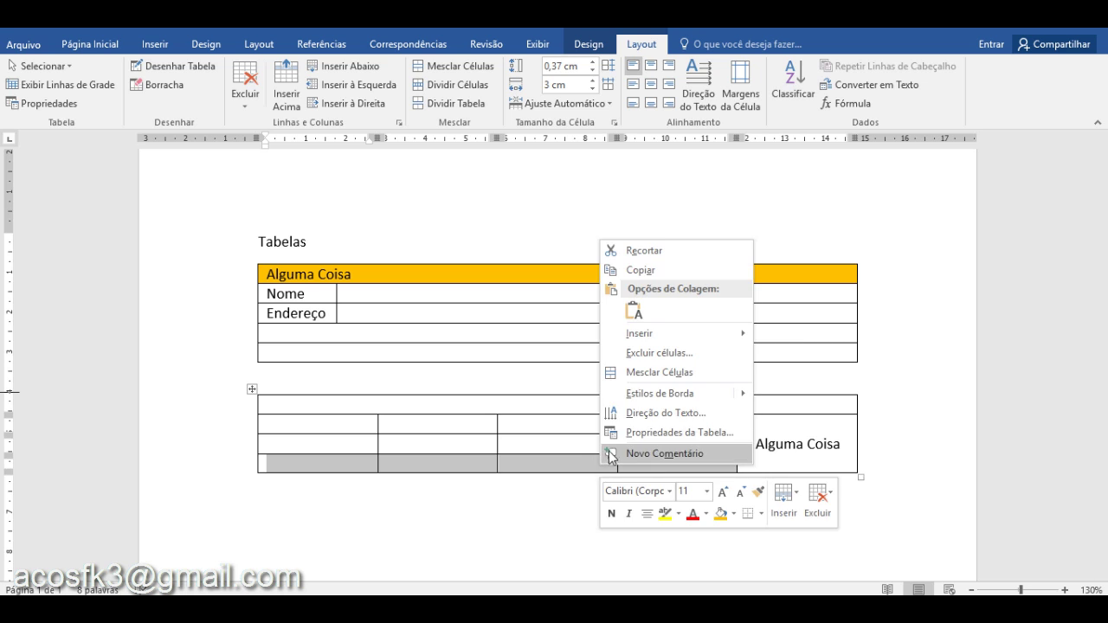
pyautogui.click(645, 383)
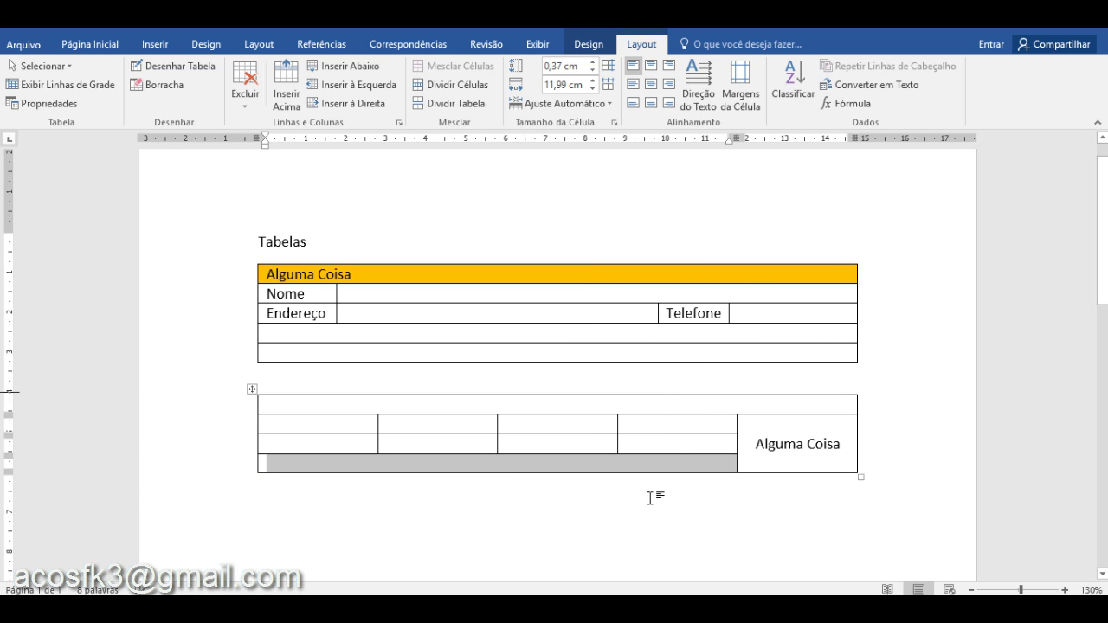
pyautogui.click(574, 507)
# - Split the wide merged cell in the second table's bottom row into 2 columns and 1 row
pyautogui.click(512, 465)
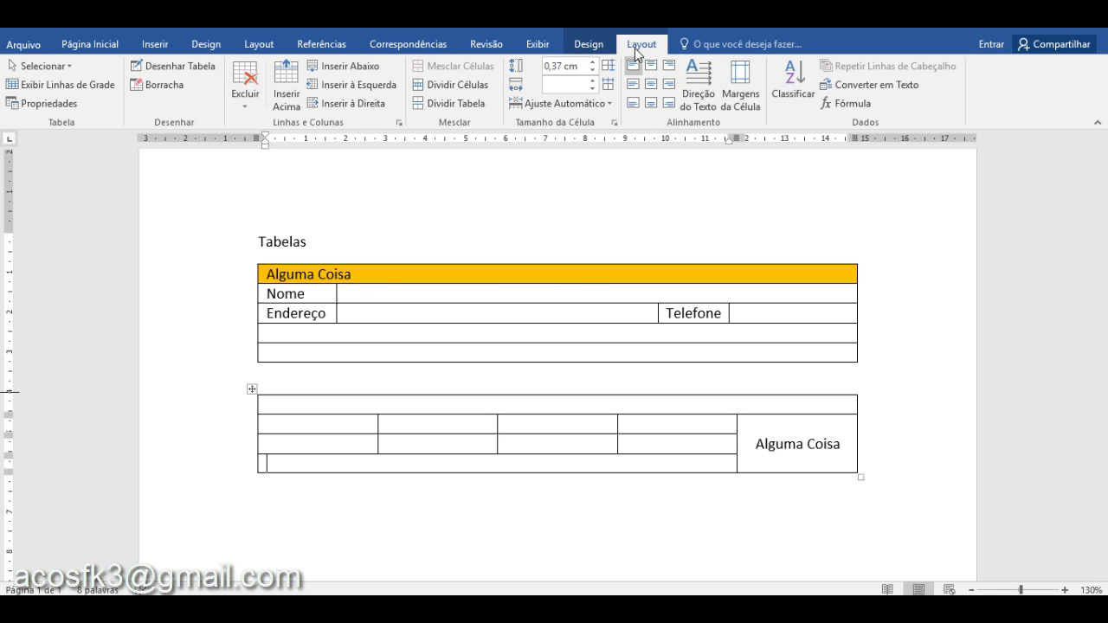
pyautogui.click(454, 86)
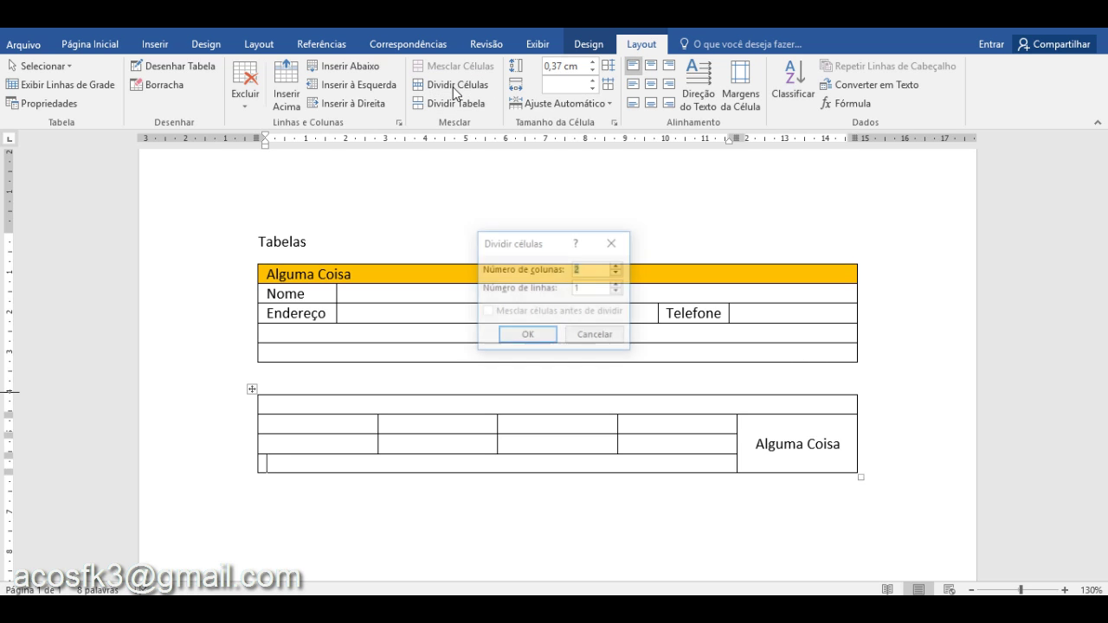
pyautogui.click(527, 340)
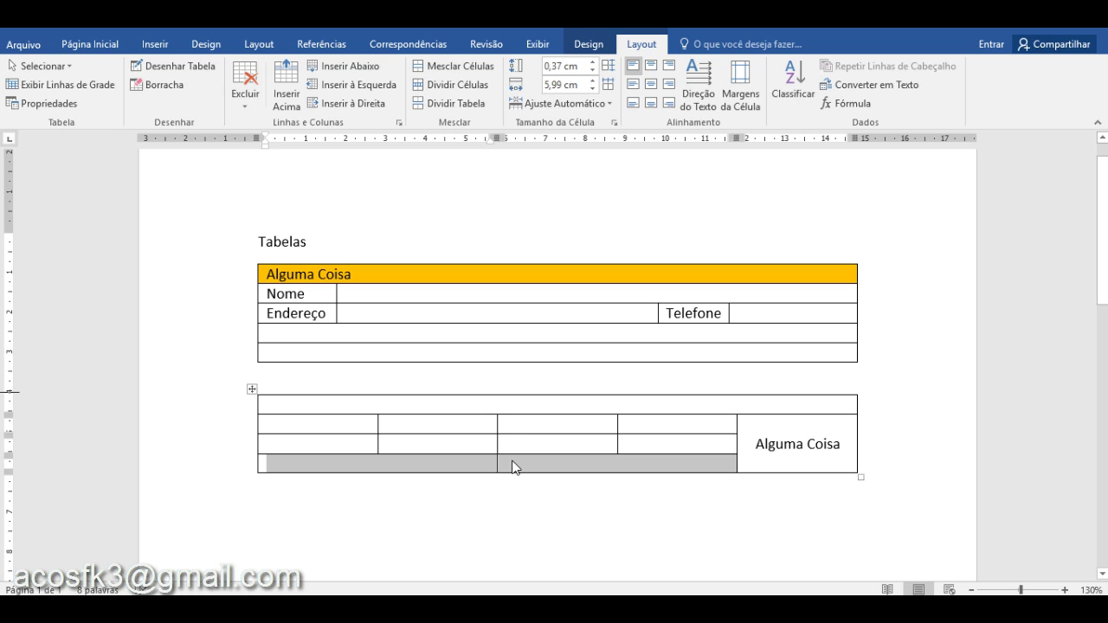
# - Add five new rows at the end of the second table by advancing past its last cell
pyautogui.click(465, 465)
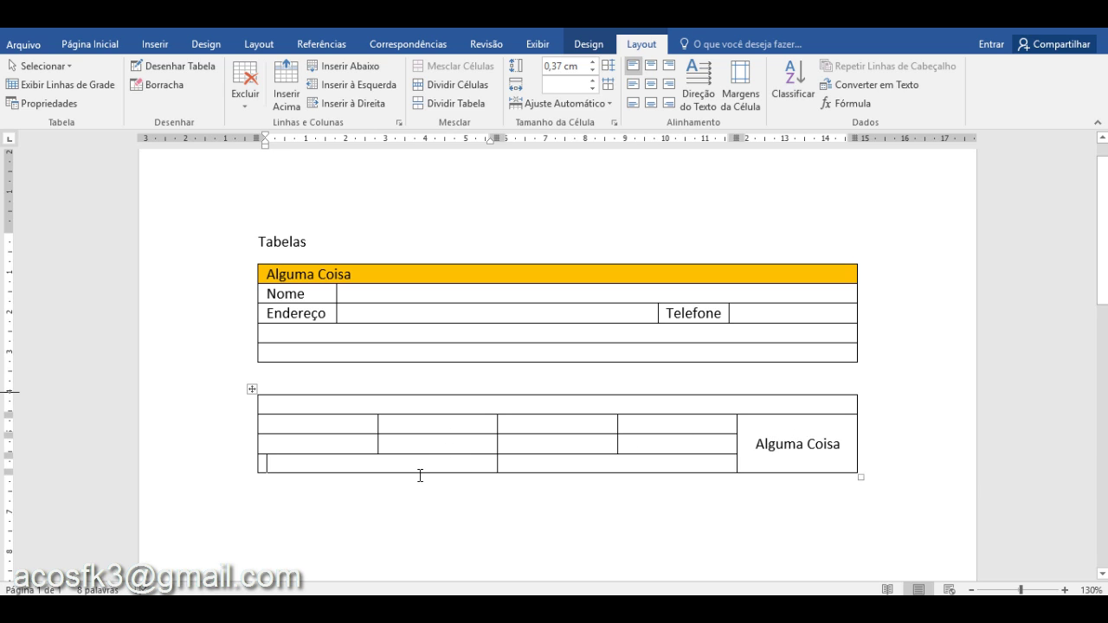
pyautogui.press('Tab')
pyautogui.press('Tab')
pyautogui.press('Tab')
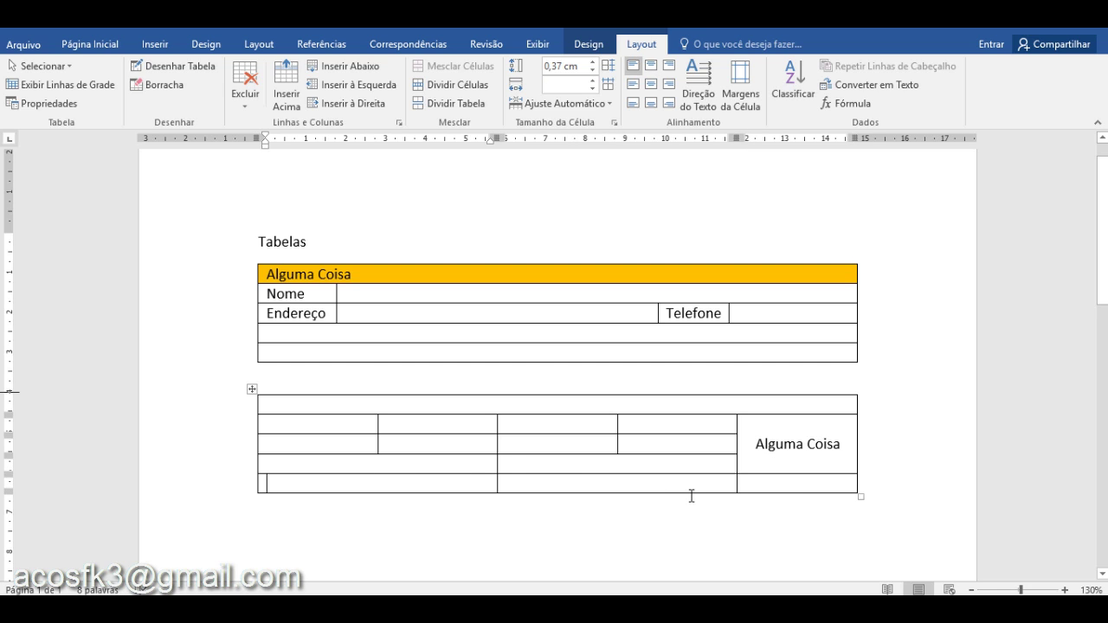
pyautogui.press('Tab')
pyautogui.press('Tab')
pyautogui.press('Tab')
pyautogui.press('Tab')
pyautogui.press('Tab')
pyautogui.press('Tab')
pyautogui.press('Tab')
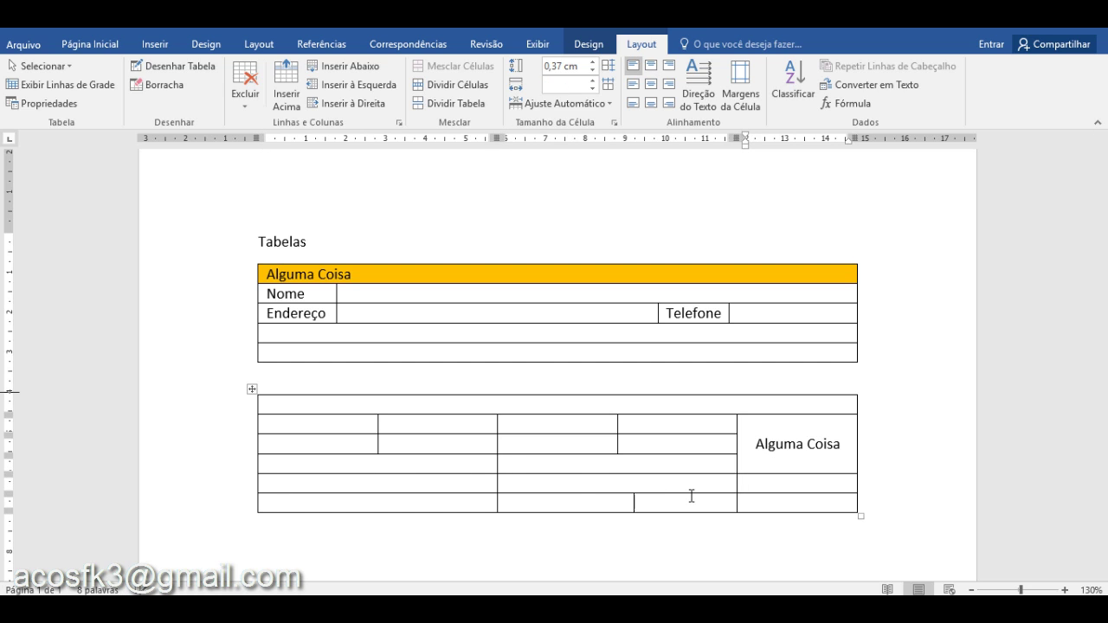
pyautogui.press('Tab')
pyautogui.press('Tab')
pyautogui.press('Tab')
pyautogui.press('Tab')
pyautogui.press('Tab')
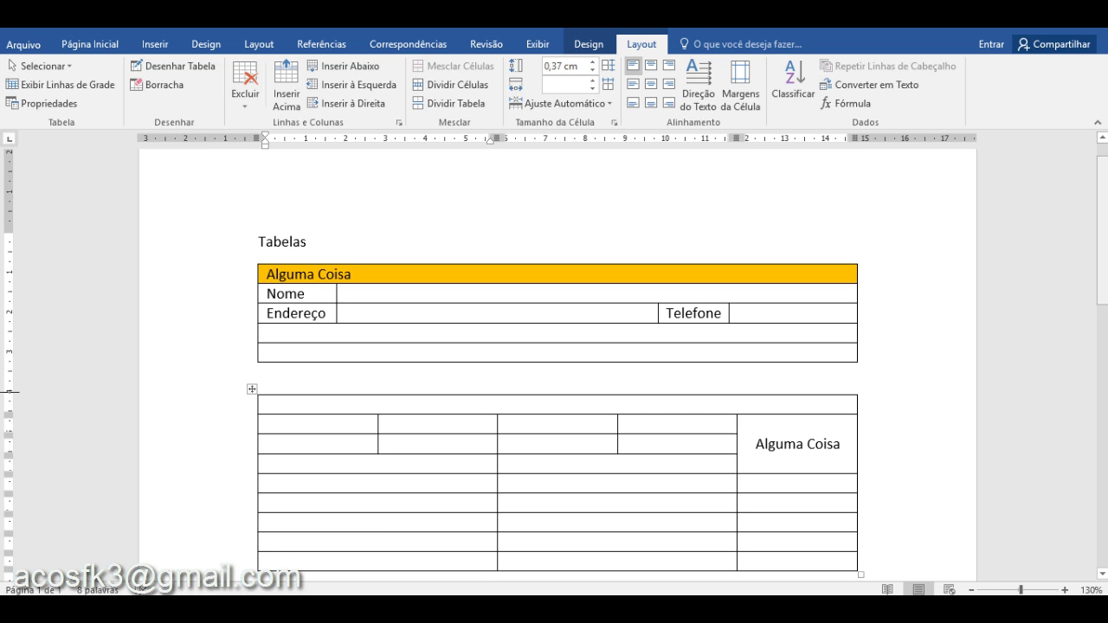
# - Merge all three cells of the second table's new last row into a single cell
pyautogui.scroll(-3, 542, 428)
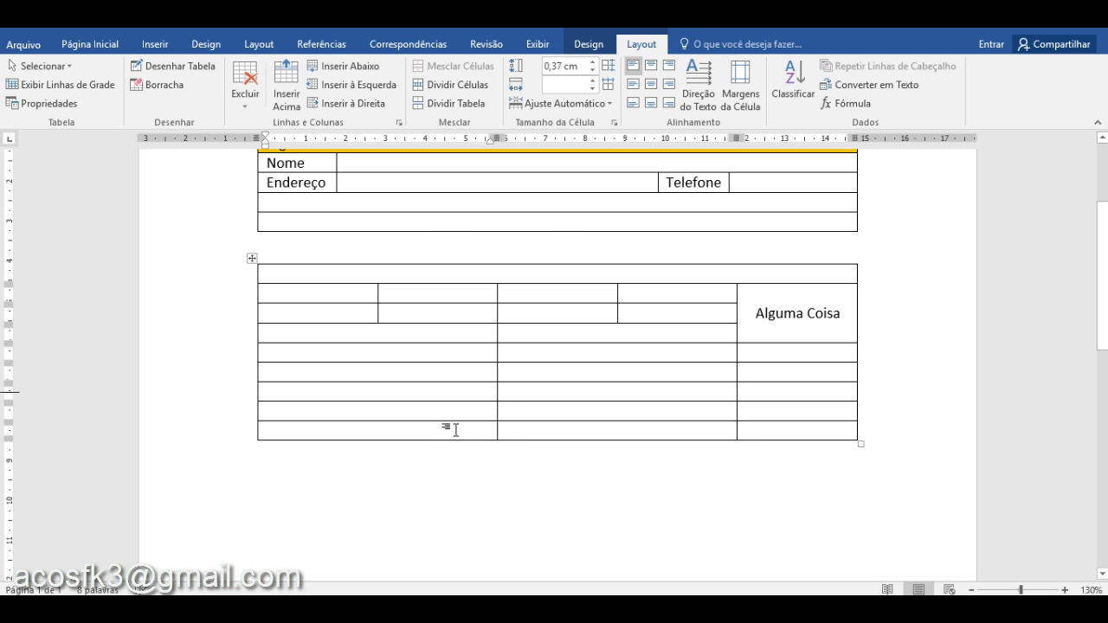
pyautogui.moveTo(455, 429); pyautogui.dragTo(765, 436)
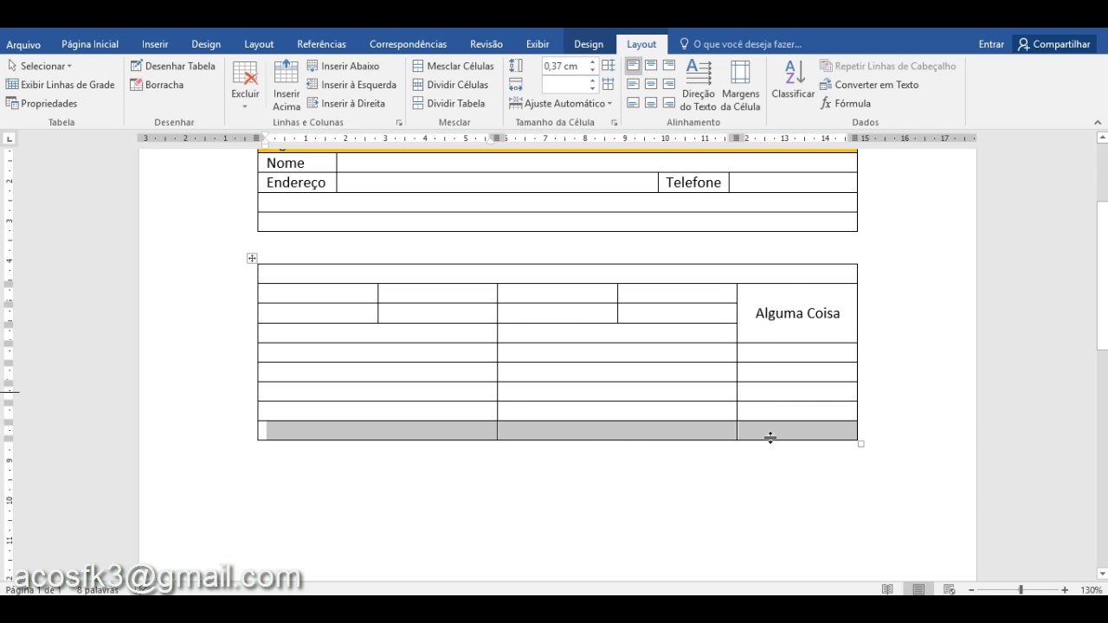
pyautogui.rightClick(770, 438)
pyautogui.click(789, 351)
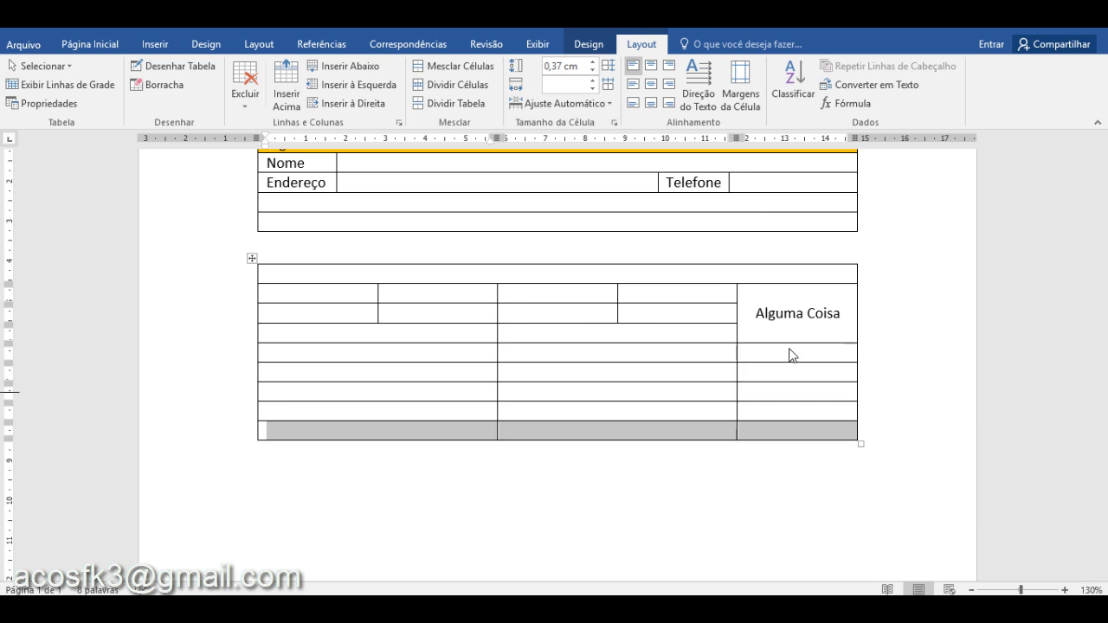
# - Enter "Obs.:" in the merged last row and enlarge the row's height to about 2,99 cm
pyautogui.click(351, 435)
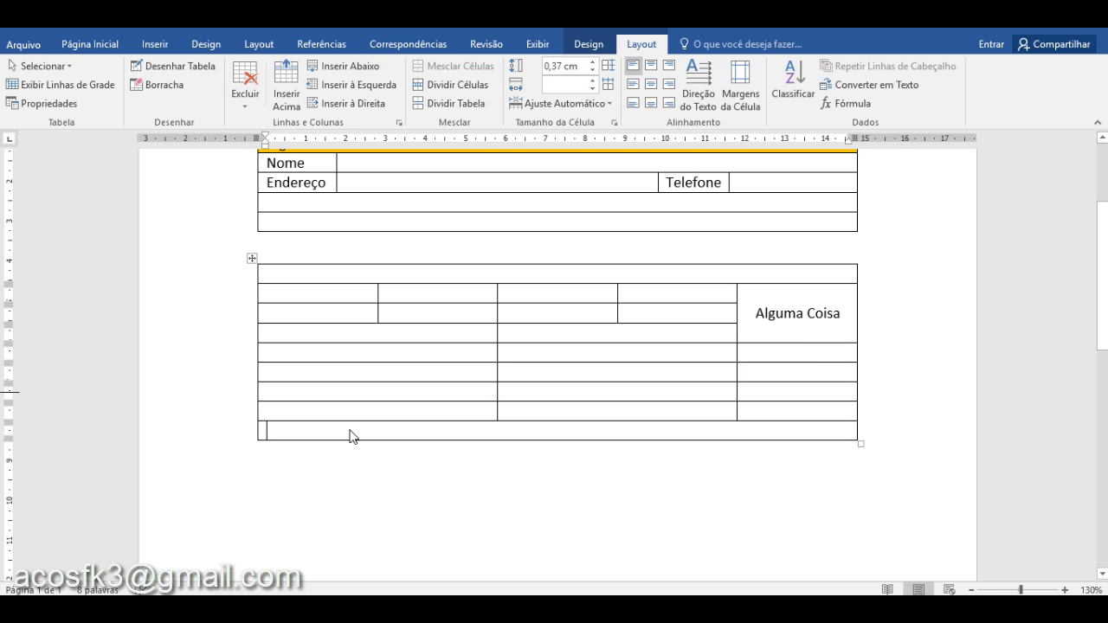
pyautogui.write('Ob')
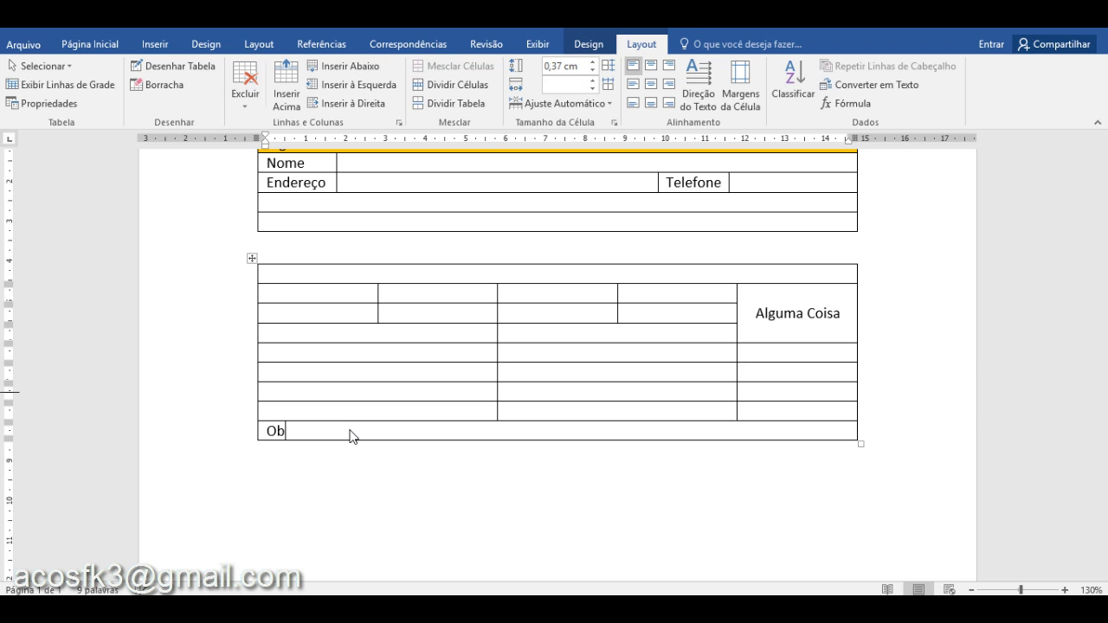
pyautogui.press('BackSpace')
pyautogui.press('BackSpace')
pyautogui.write(':')
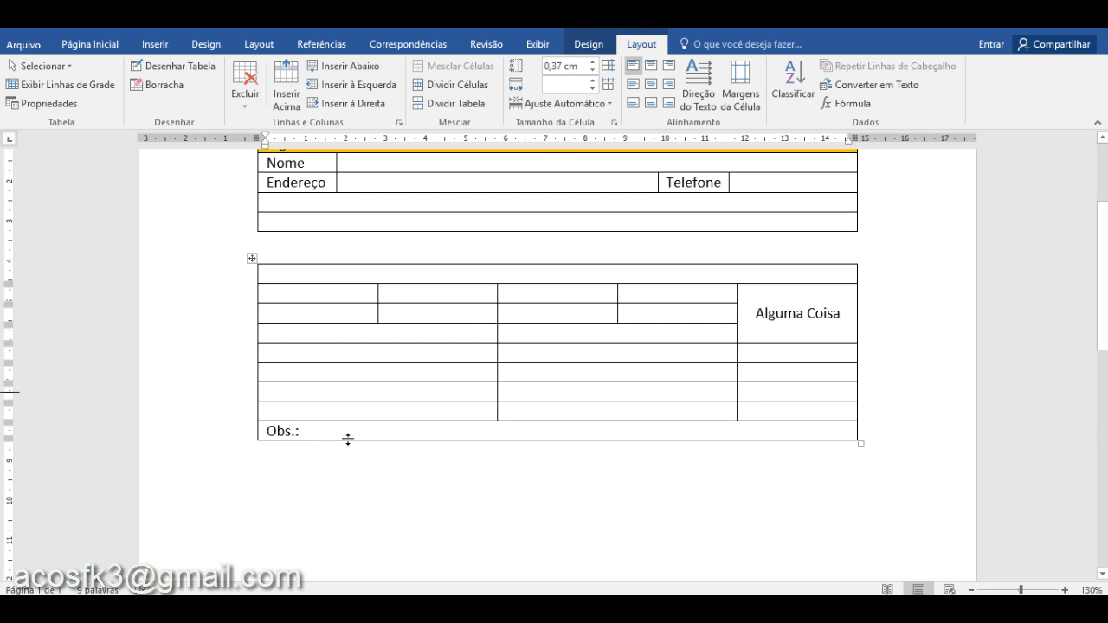
pyautogui.moveTo(358, 438); pyautogui.dragTo(375, 552)
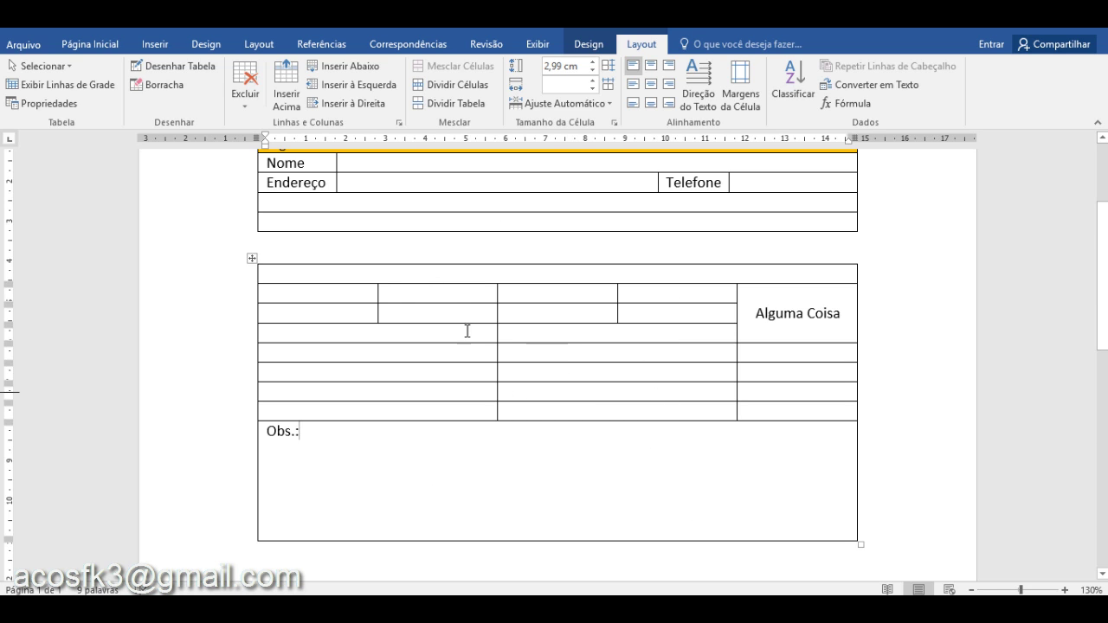
# - Select the second table's cells except its last column and apply all borders in the blue 1 ½ pt theme border style
pyautogui.click(358, 276)
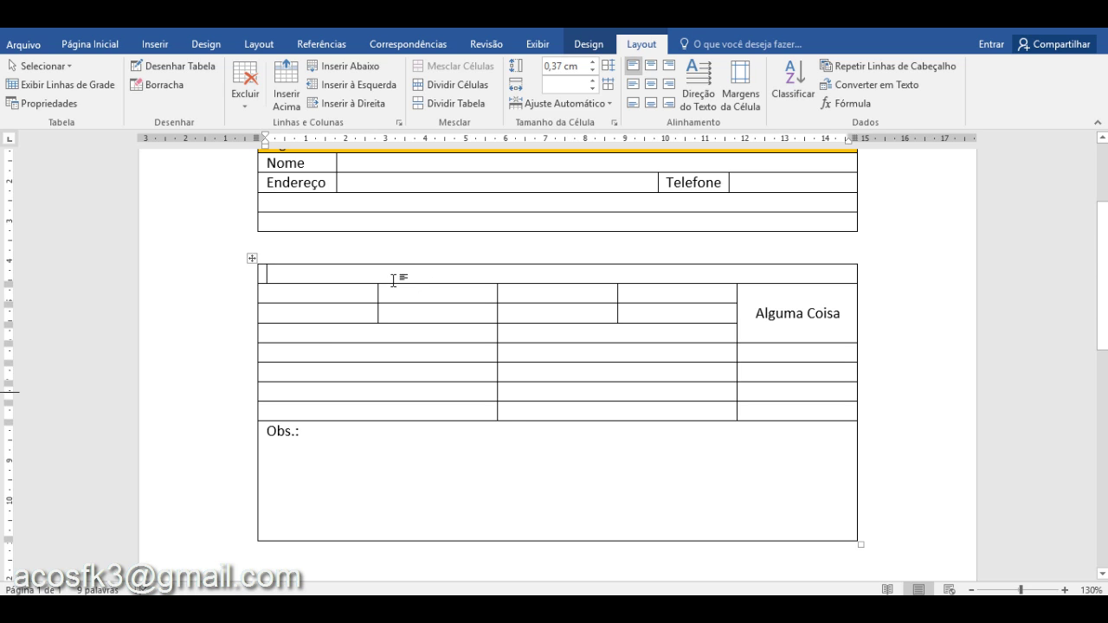
pyautogui.moveTo(392, 278); pyautogui.dragTo(631, 540)
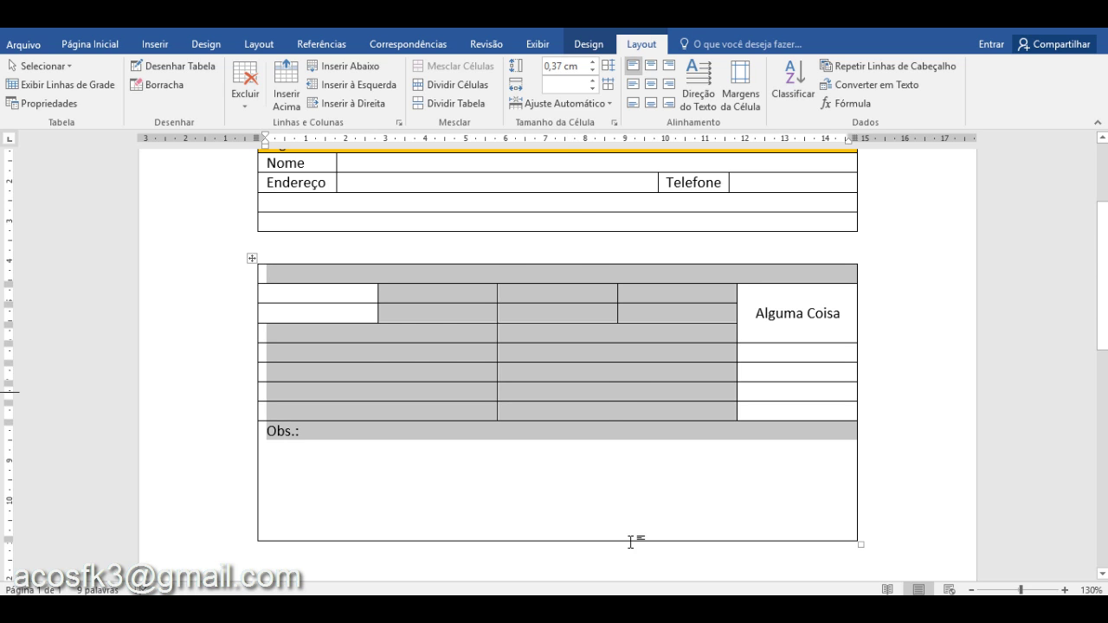
pyautogui.click(582, 48)
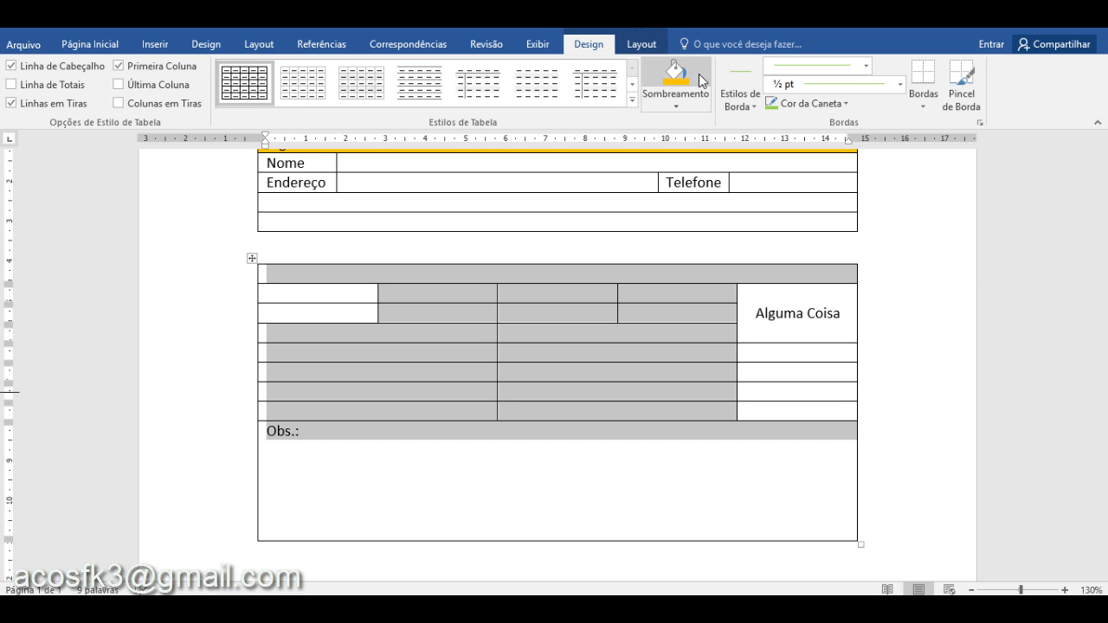
pyautogui.click(734, 104)
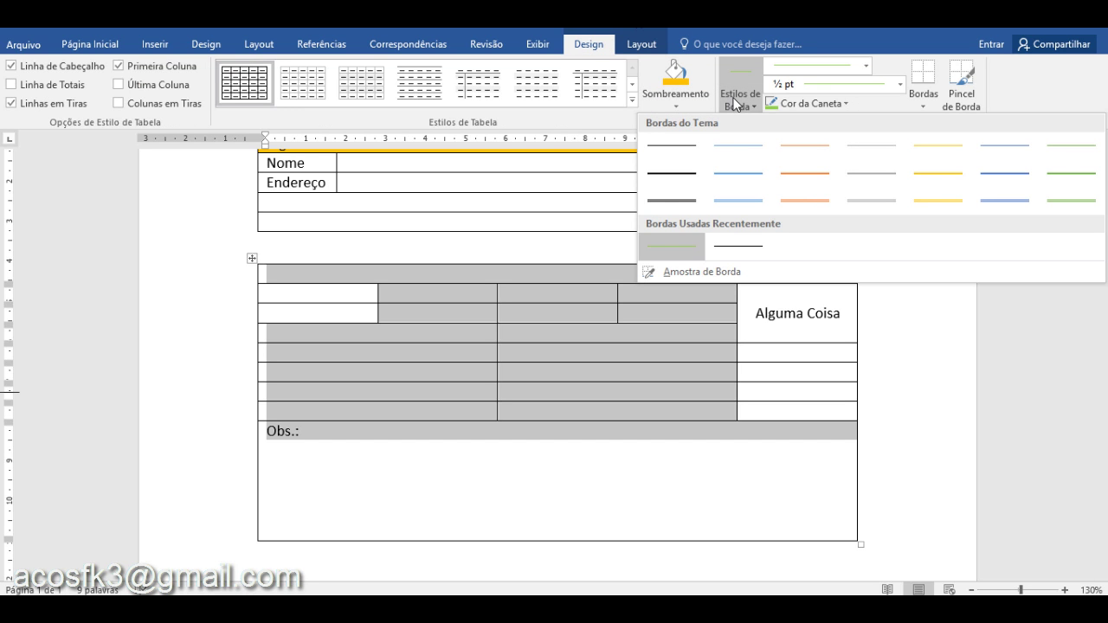
pyautogui.click(750, 177)
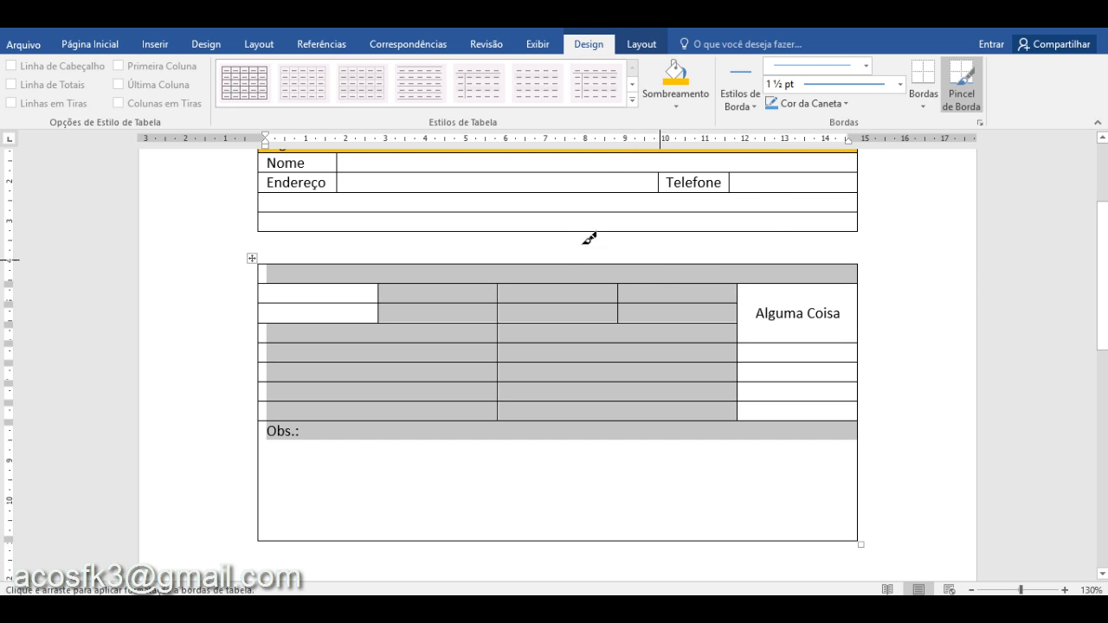
pyautogui.click(743, 103)
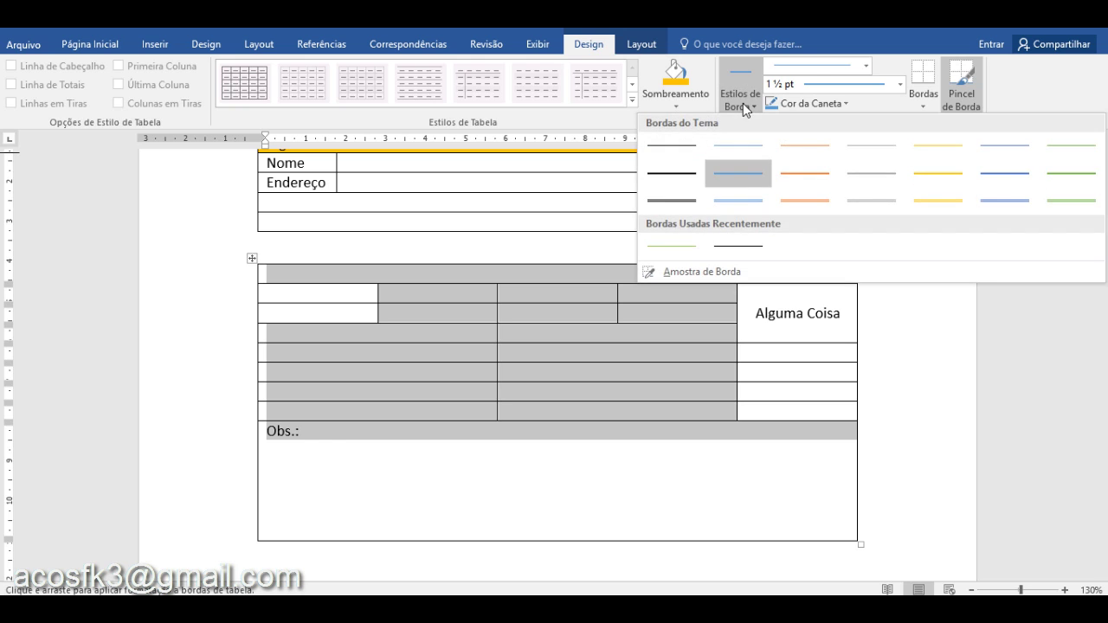
pyautogui.click(747, 187)
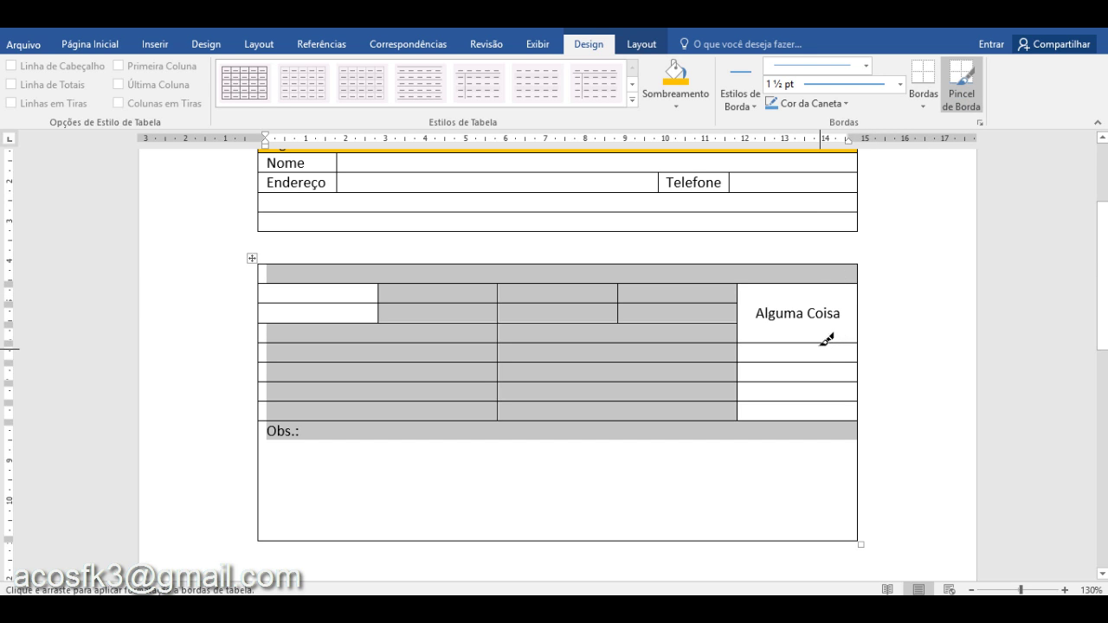
pyautogui.click(921, 108)
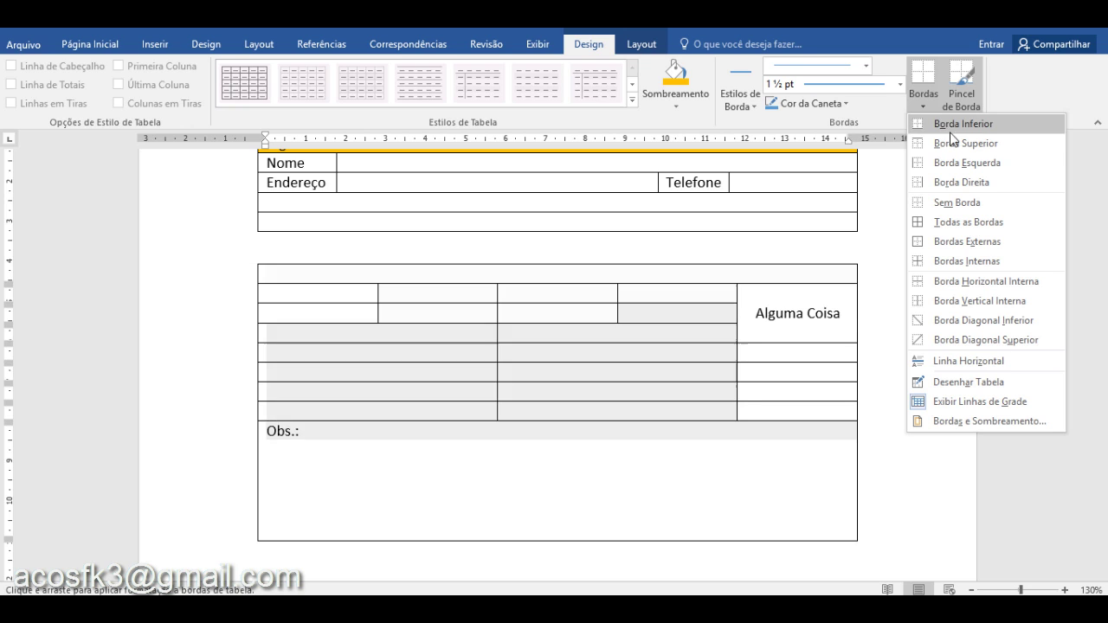
pyautogui.click(985, 225)
# - Apply all borders in the same blue style to the last-column cells from "Alguma Coisa" down to the row above "Obs.:"
pyautogui.moveTo(811, 345); pyautogui.dragTo(832, 421)
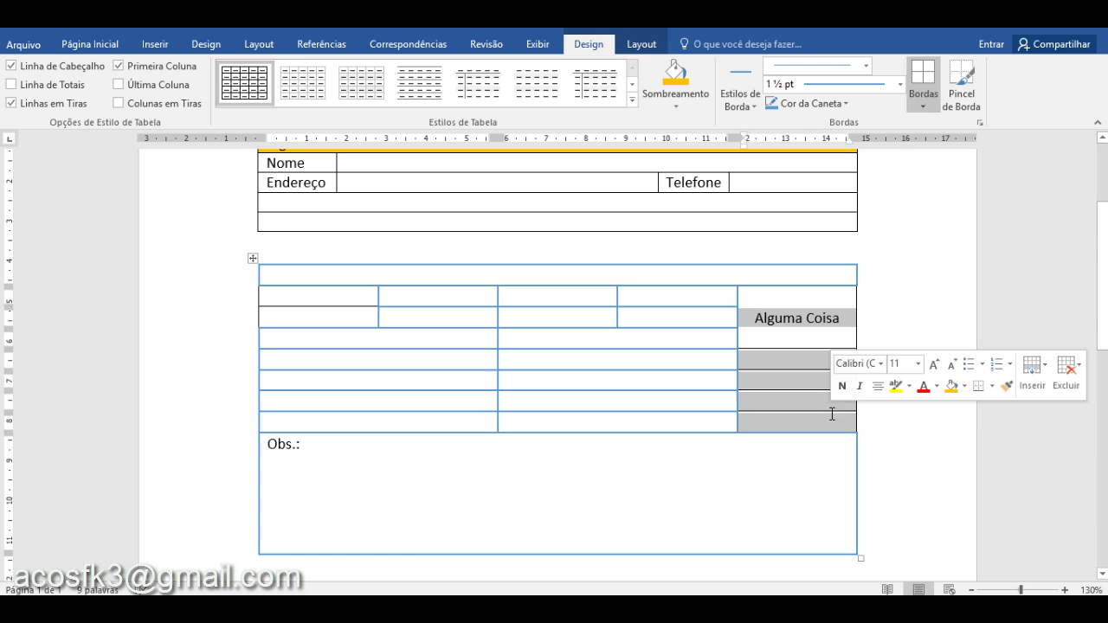
pyautogui.click(923, 97)
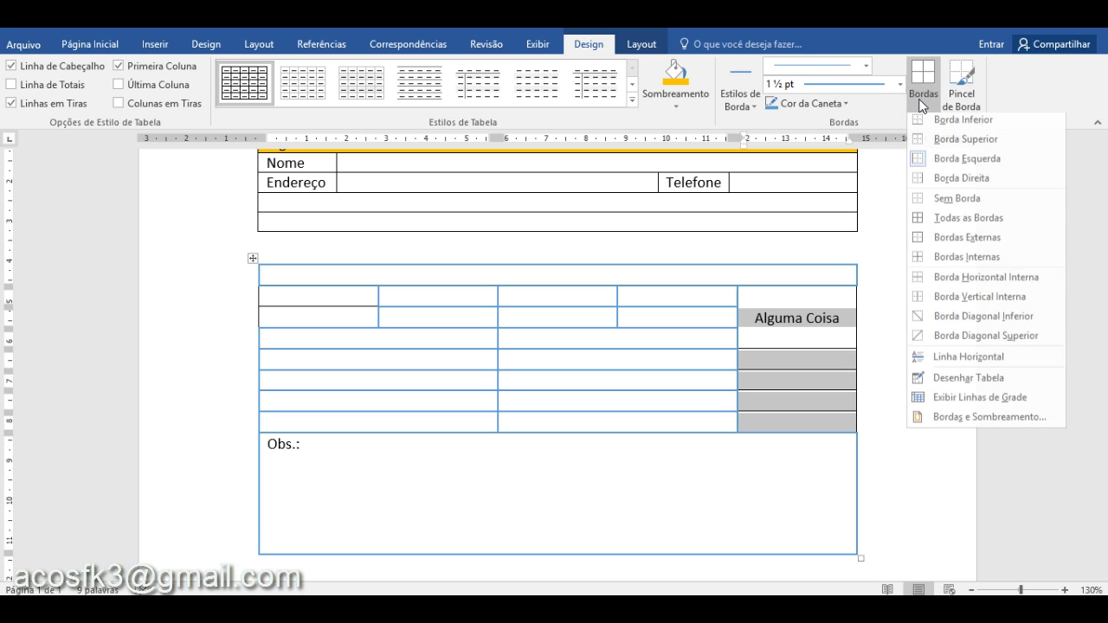
pyautogui.click(969, 223)
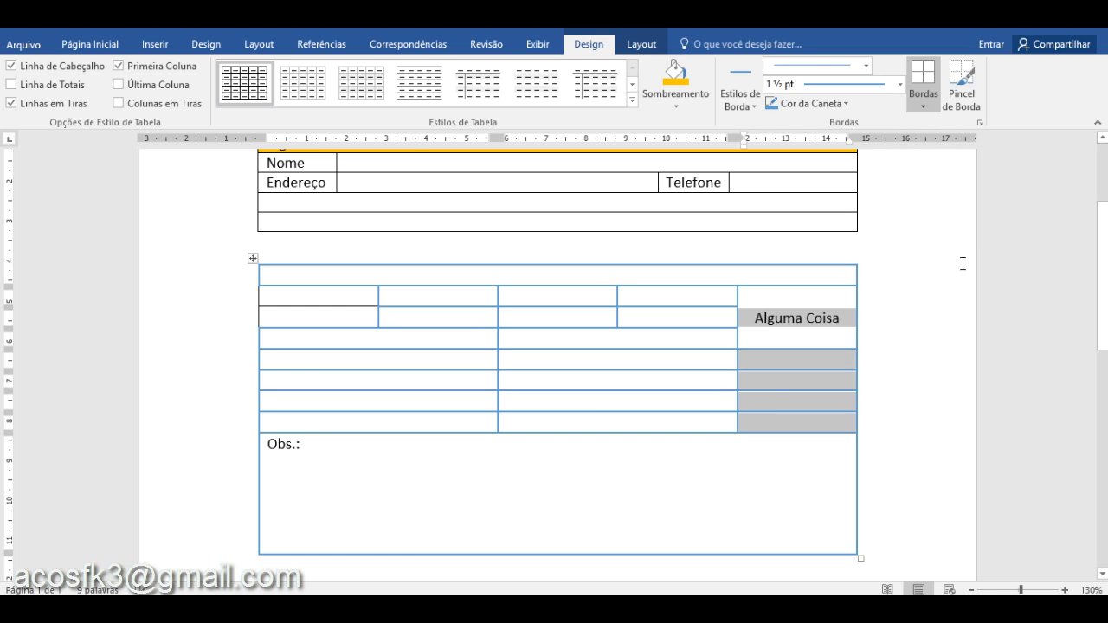
pyautogui.click(755, 377)
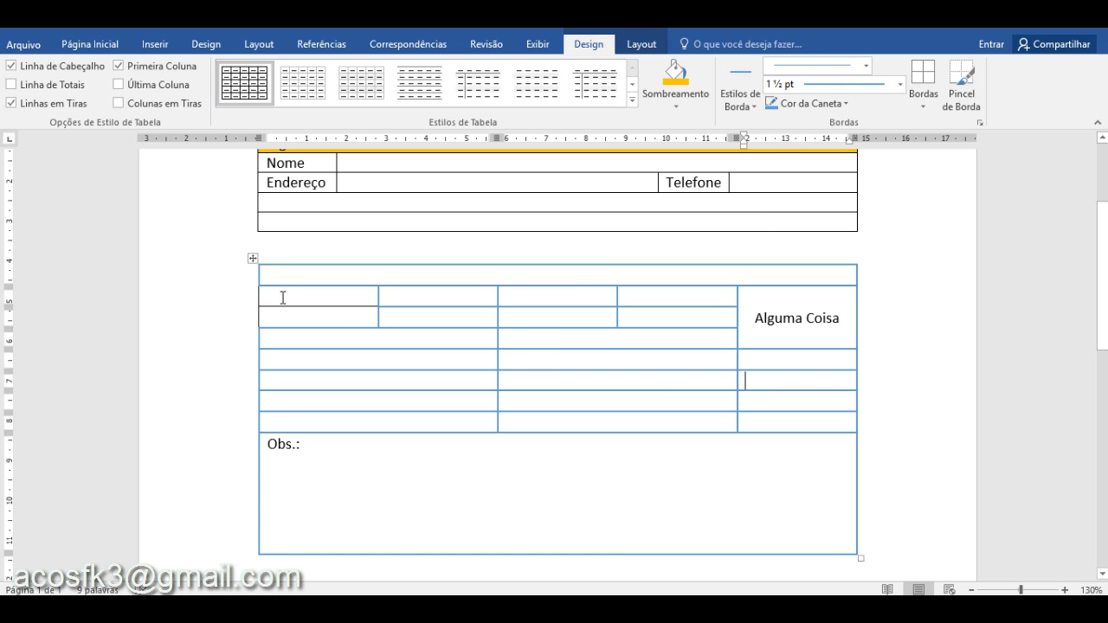
# - Apply all borders in the blue 1 ½ pt style to the two small first-column cells below the second table's top row
pyautogui.moveTo(285, 306); pyautogui.dragTo(299, 317)
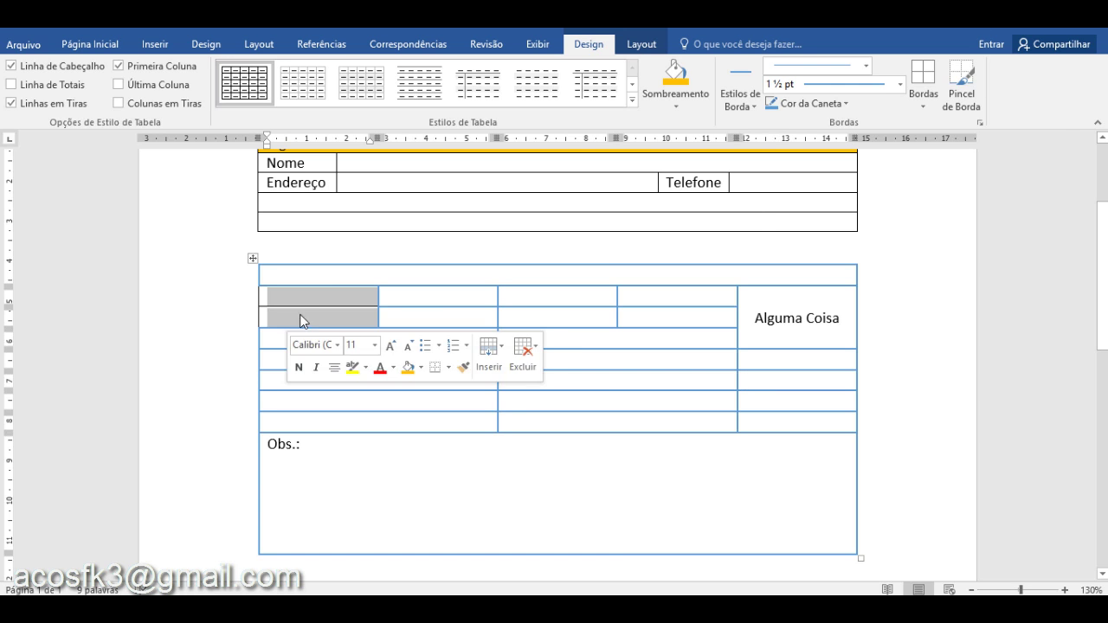
pyautogui.click(924, 101)
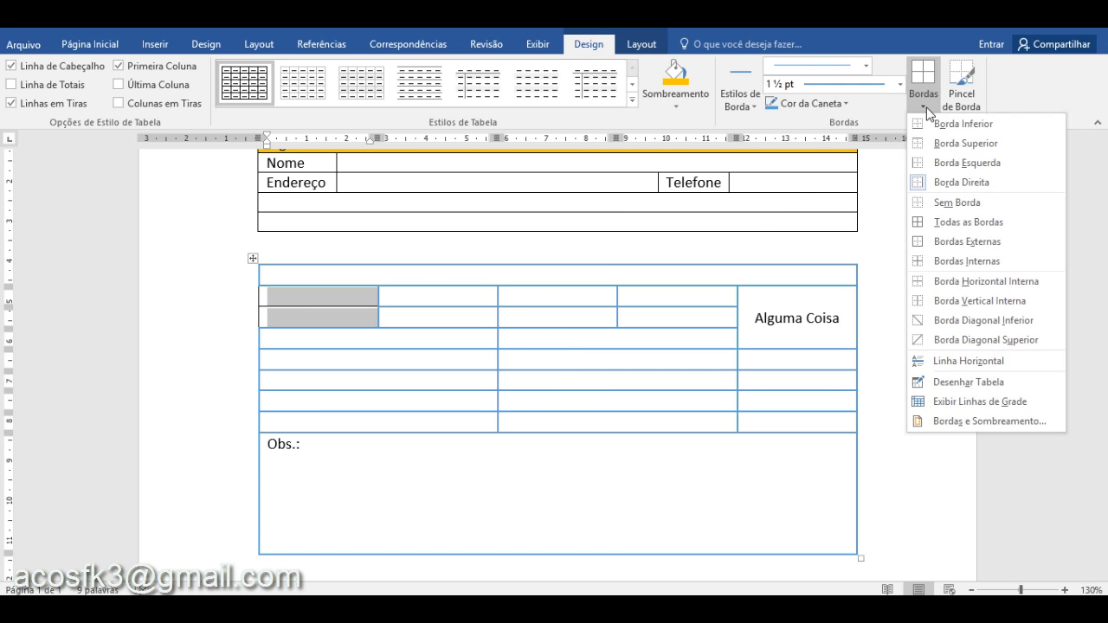
pyautogui.click(969, 222)
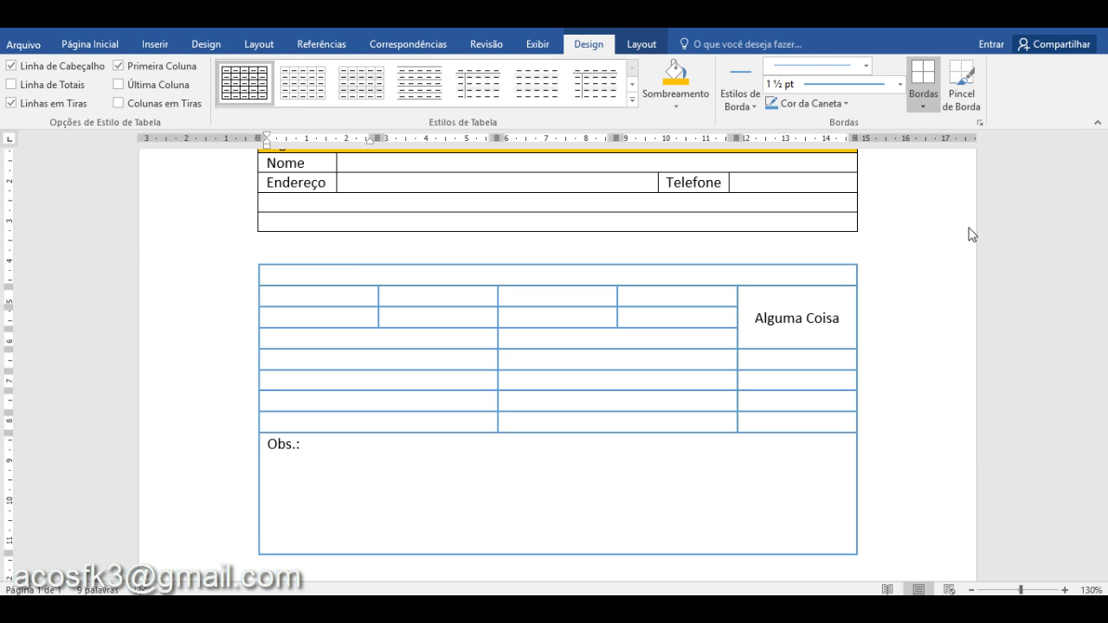
pyautogui.click(613, 434)
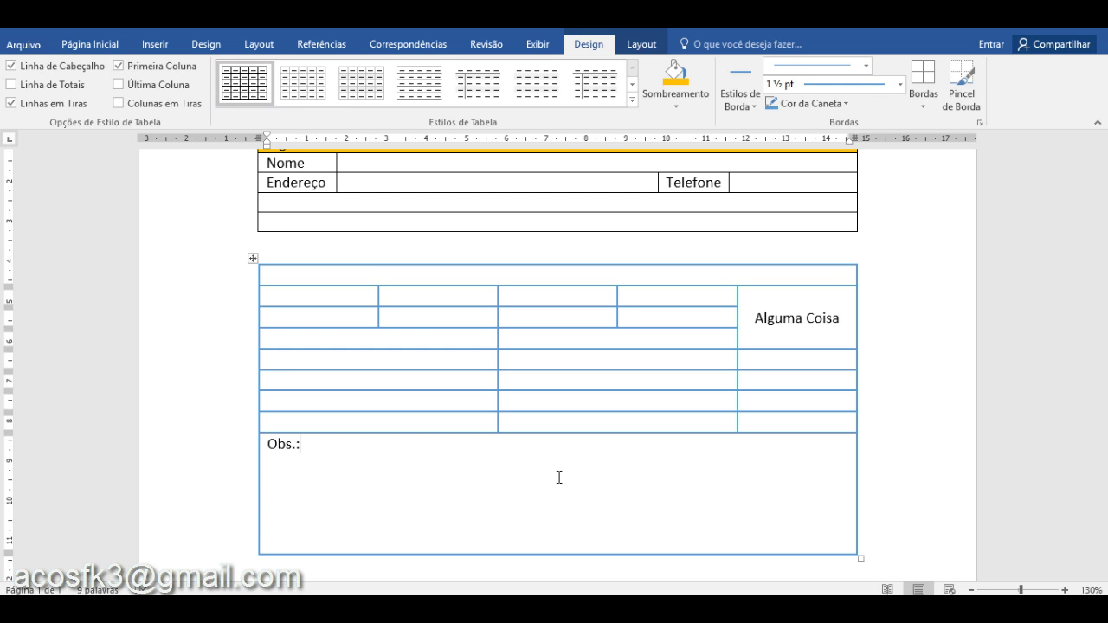
pyautogui.click(733, 401)
pyautogui.press('Up')
pyautogui.press('Up')
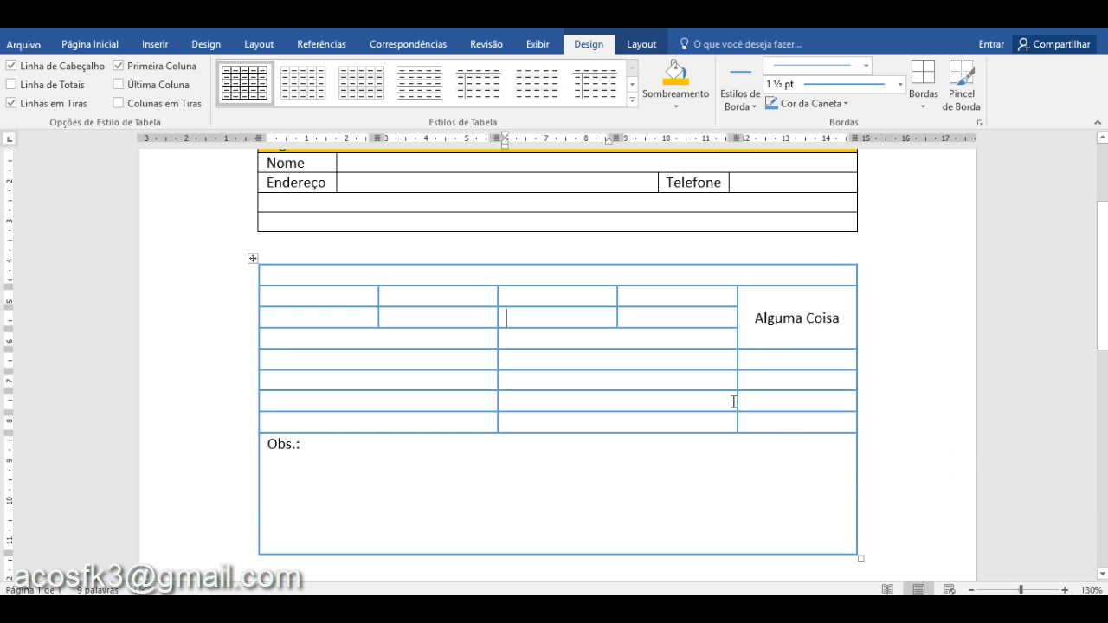
pyautogui.press('Up')
pyautogui.press('Up')
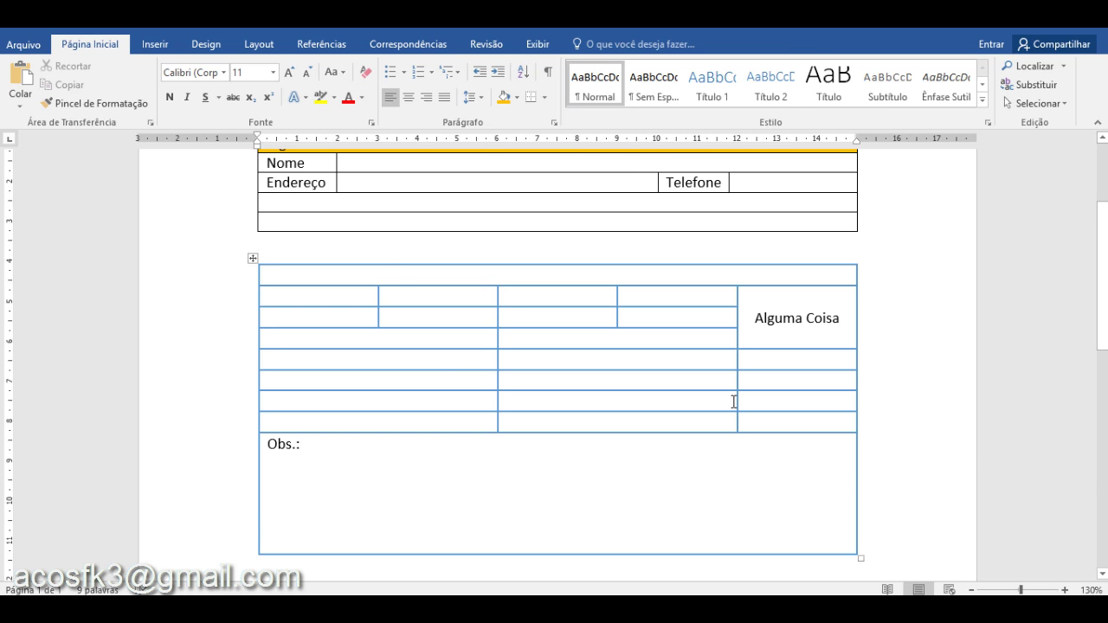
pyautogui.press('Up')
pyautogui.press('Up')
pyautogui.press('Up')
pyautogui.press('Up')
pyautogui.press('Up')
pyautogui.press('Up')
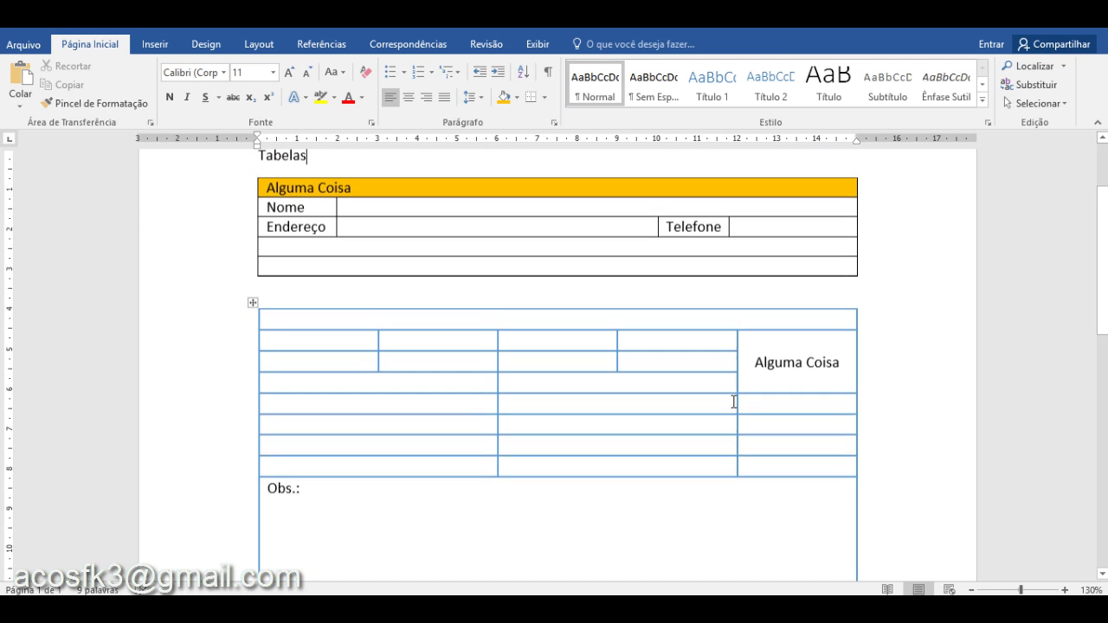
pyautogui.press('Down')
pyautogui.press('Down')
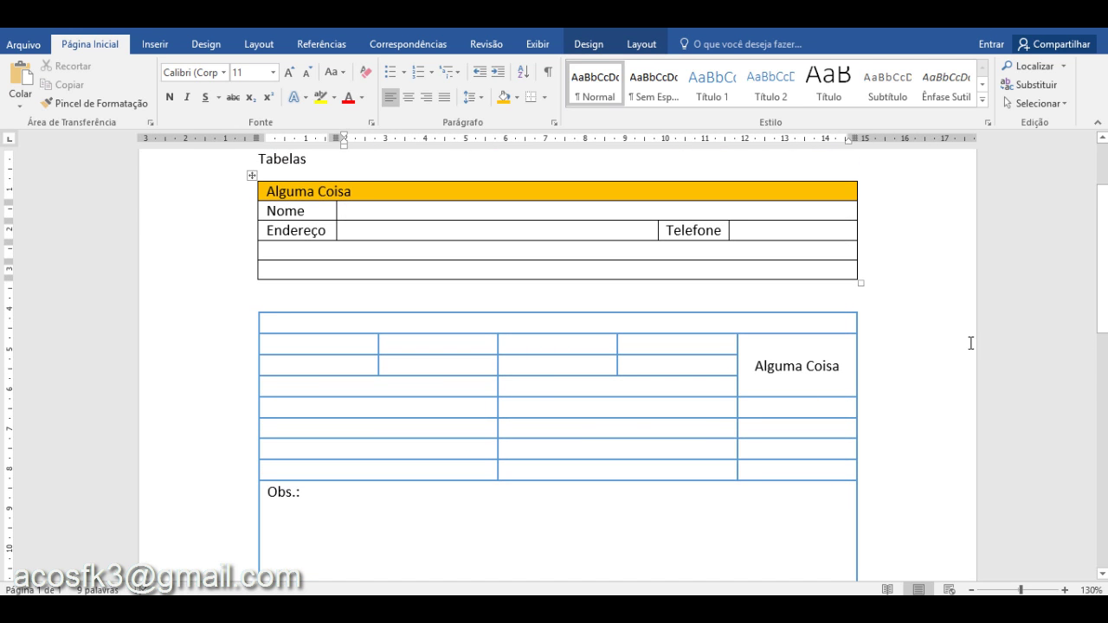
pyautogui.click(653, 47)
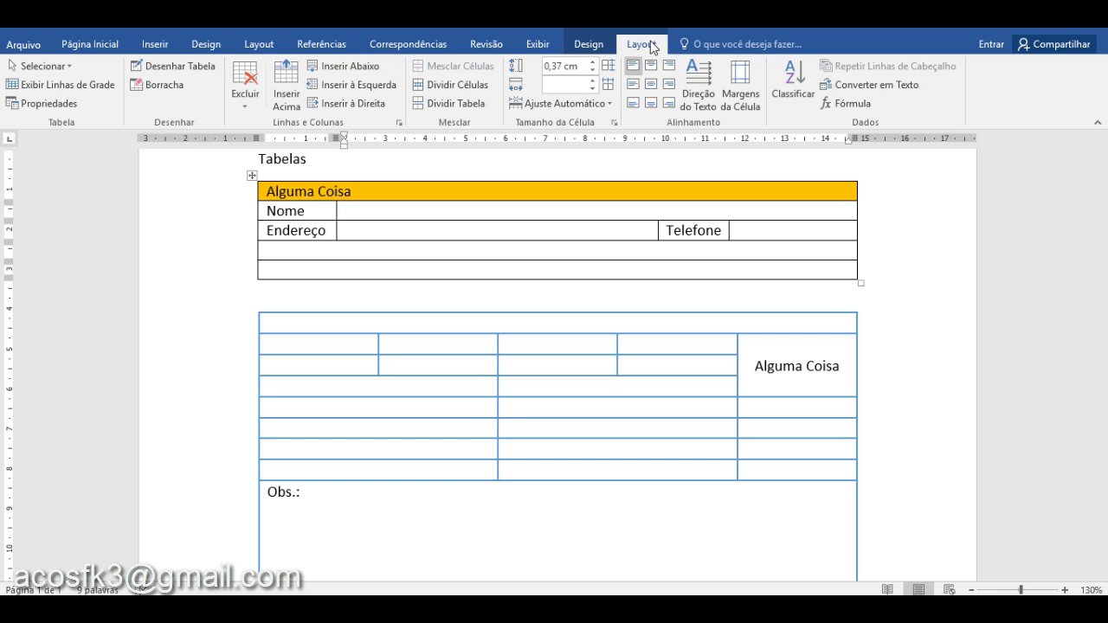
pyautogui.click(594, 43)
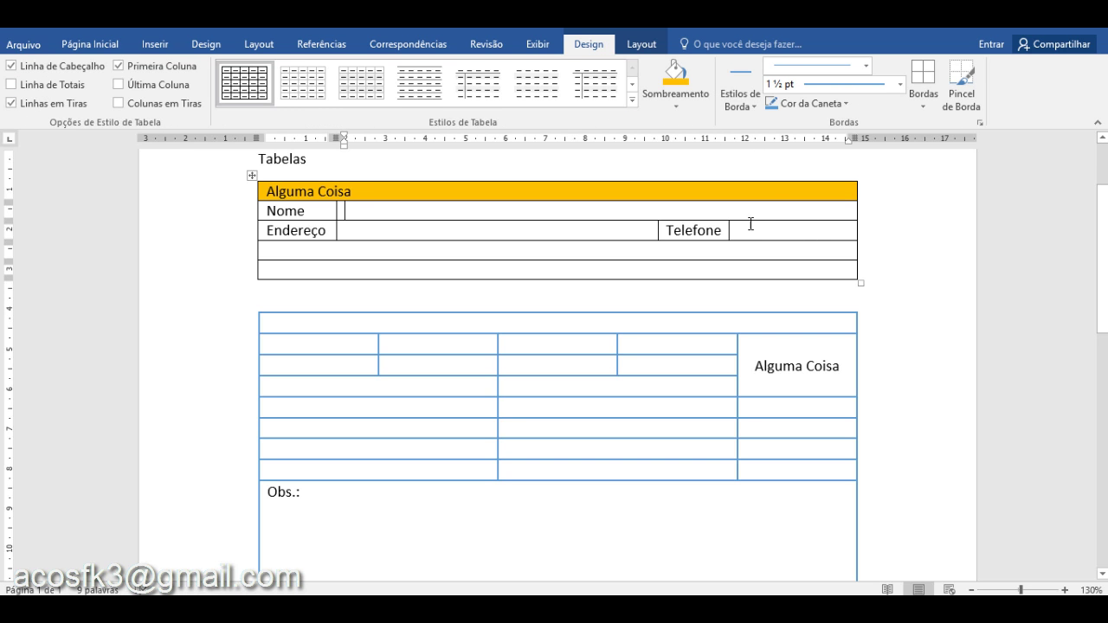
pyautogui.click(527, 323)
pyautogui.press('Down')
pyautogui.press('Down')
pyautogui.press('Down')
pyautogui.press('Down')
pyautogui.press('Down')
pyautogui.press('Down')
pyautogui.press('Down')
pyautogui.press('Down')
pyautogui.press('Down')
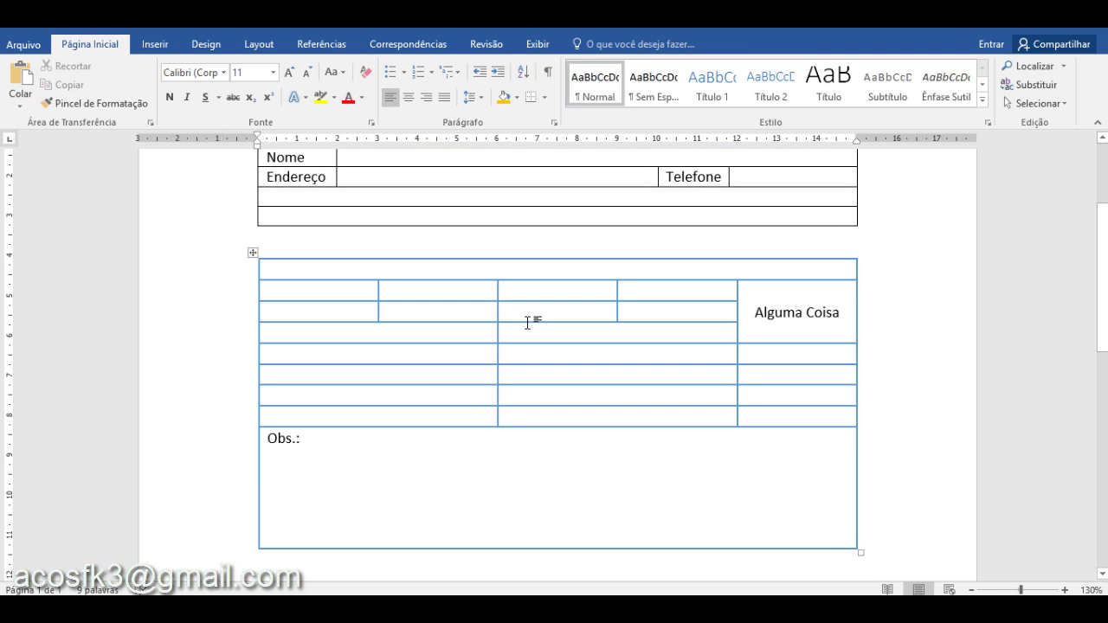
pyautogui.press('Up')
pyautogui.press('Up')
pyautogui.press('Up')
pyautogui.press('Up')
pyautogui.press('Up')
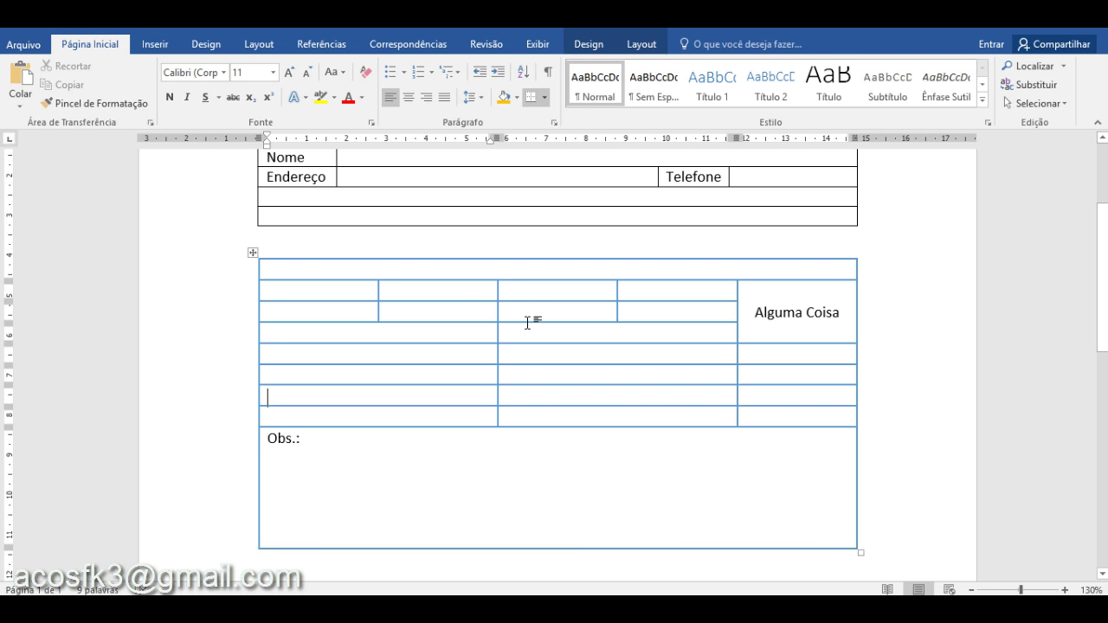
pyautogui.press('Up')
pyautogui.press('Up')
pyautogui.press('Up')
pyautogui.press('Up')
pyautogui.press('Up')
pyautogui.press('Up')
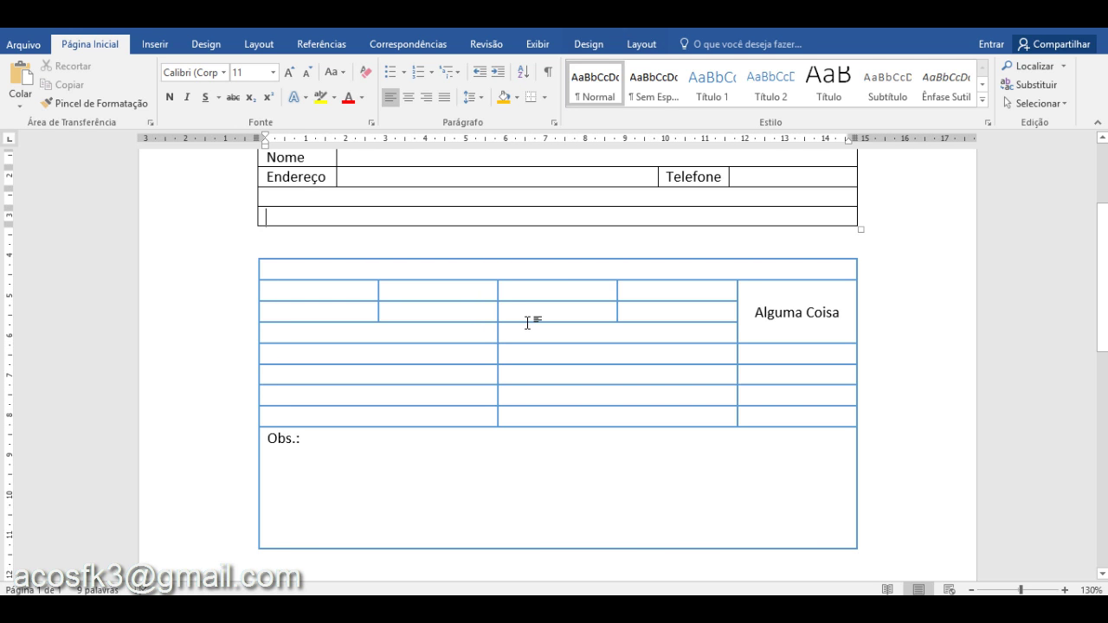
pyautogui.press('Up')
pyautogui.press('Up')
pyautogui.press('Up')
pyautogui.press('Up')
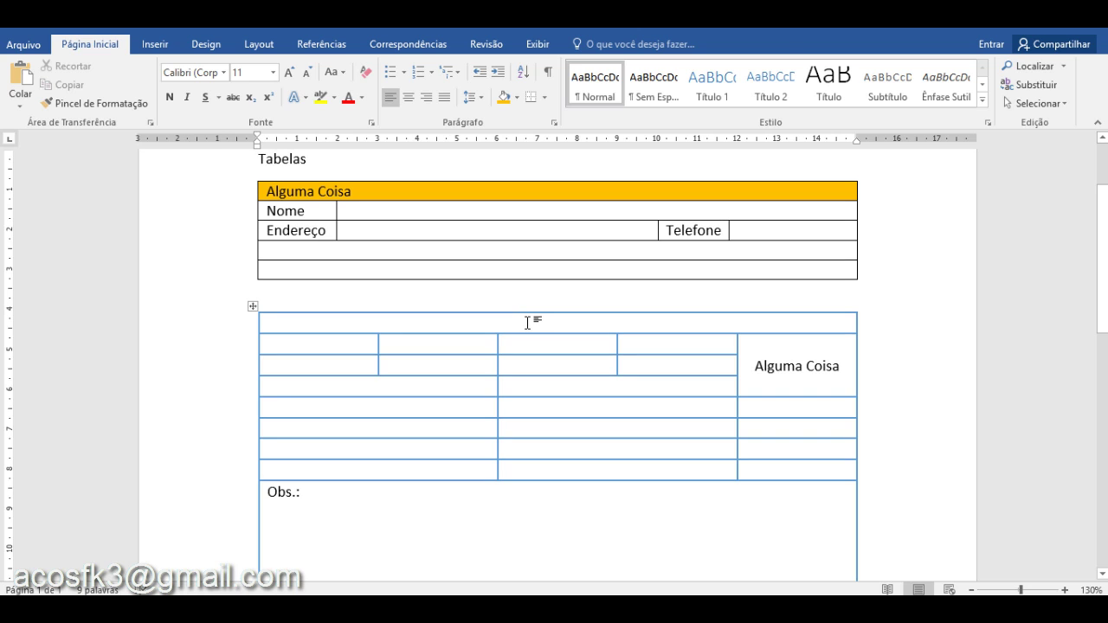
pyautogui.press('Down')
pyautogui.press('Down')
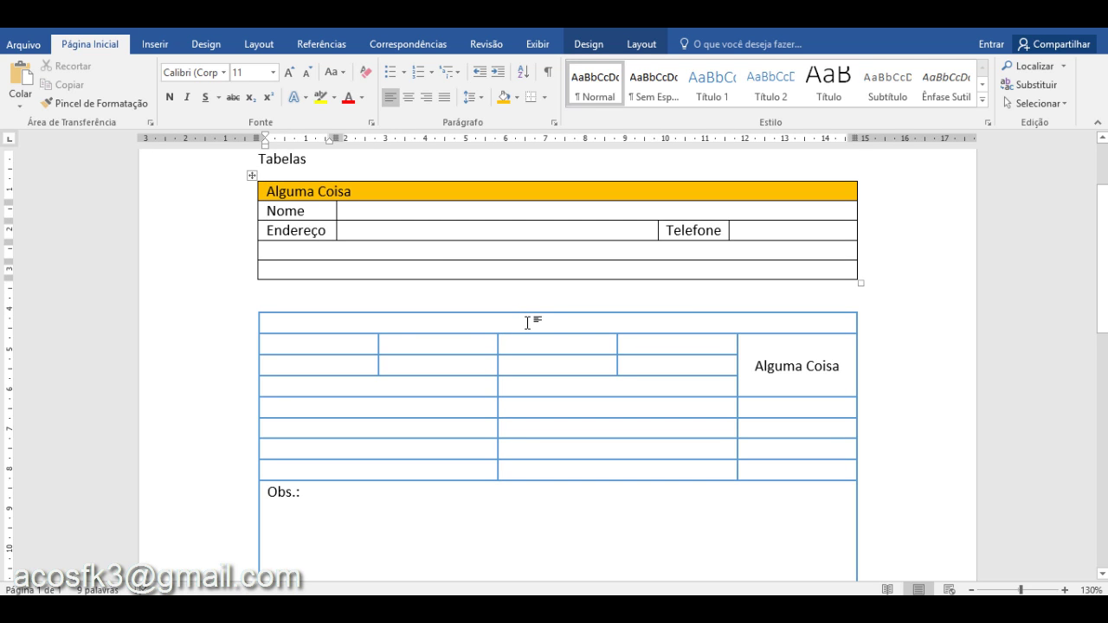
pyautogui.press('Down')
pyautogui.press('Down')
pyautogui.press('Down')
pyautogui.press('Down')
pyautogui.press('Down')
pyautogui.press('Down')
pyautogui.press('Down')
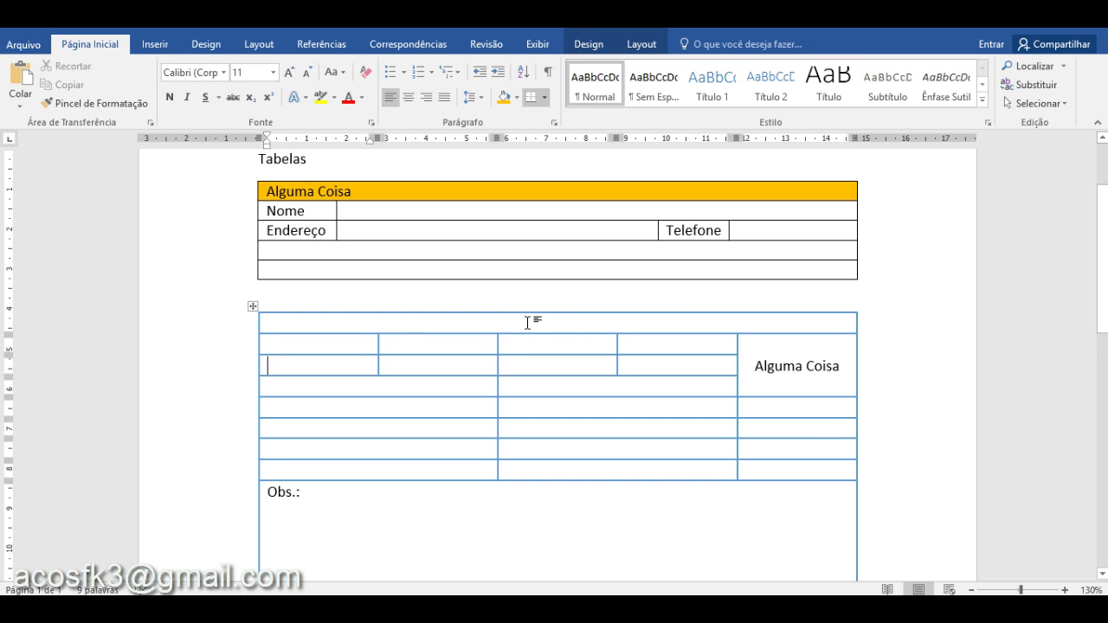
pyautogui.press('Down')
# - Open the Save As dialog for the document and close it without saving
pyautogui.click(520, 302)
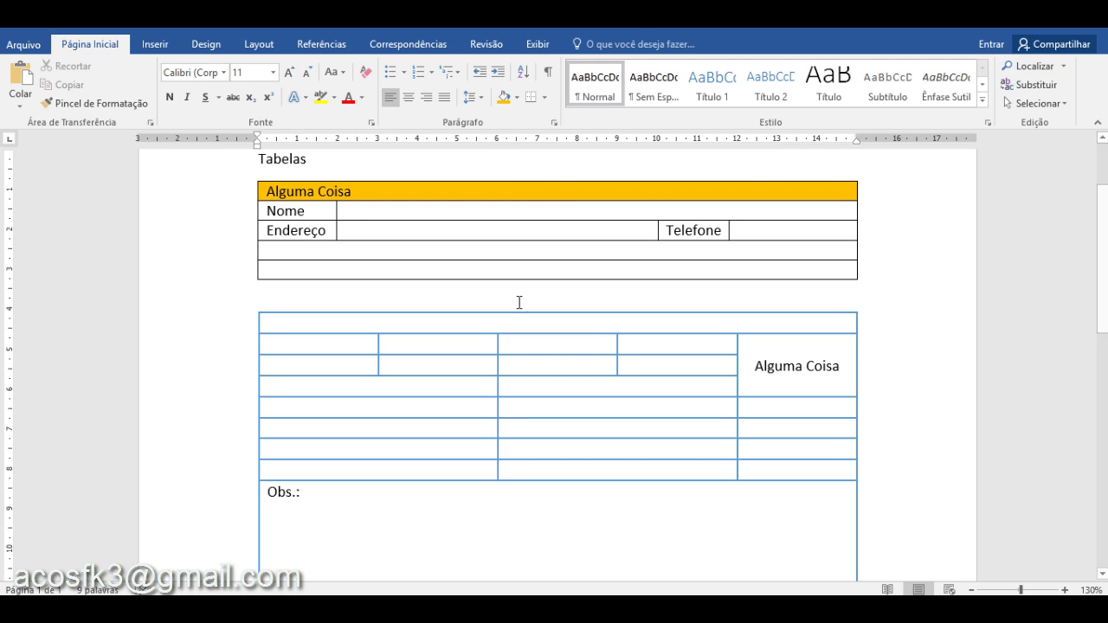
pyautogui.press('F12')
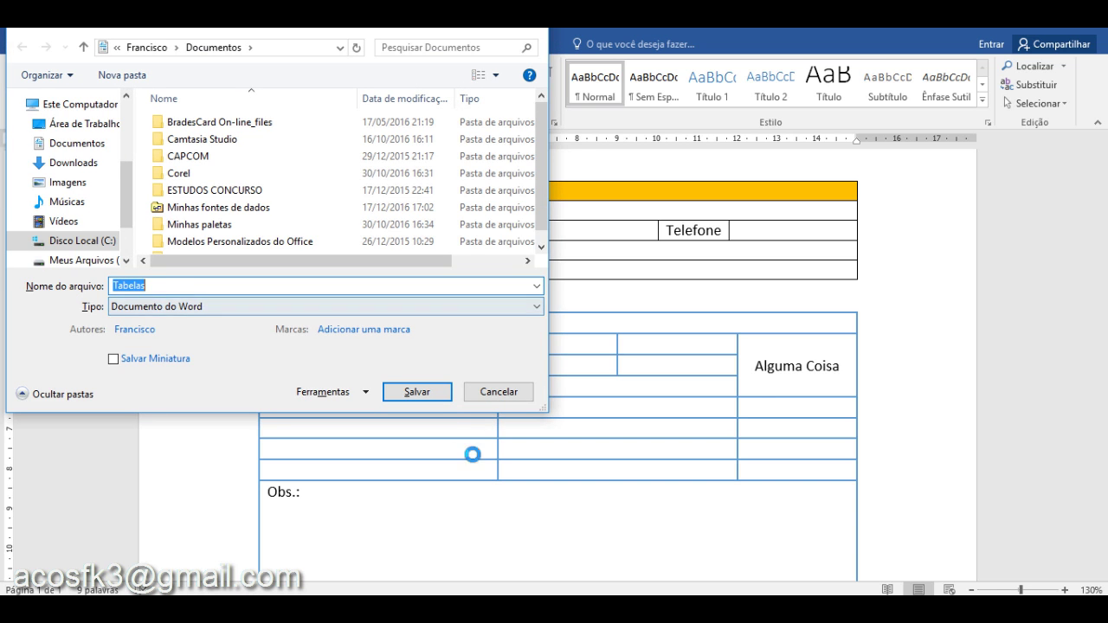
pyautogui.click(484, 394)
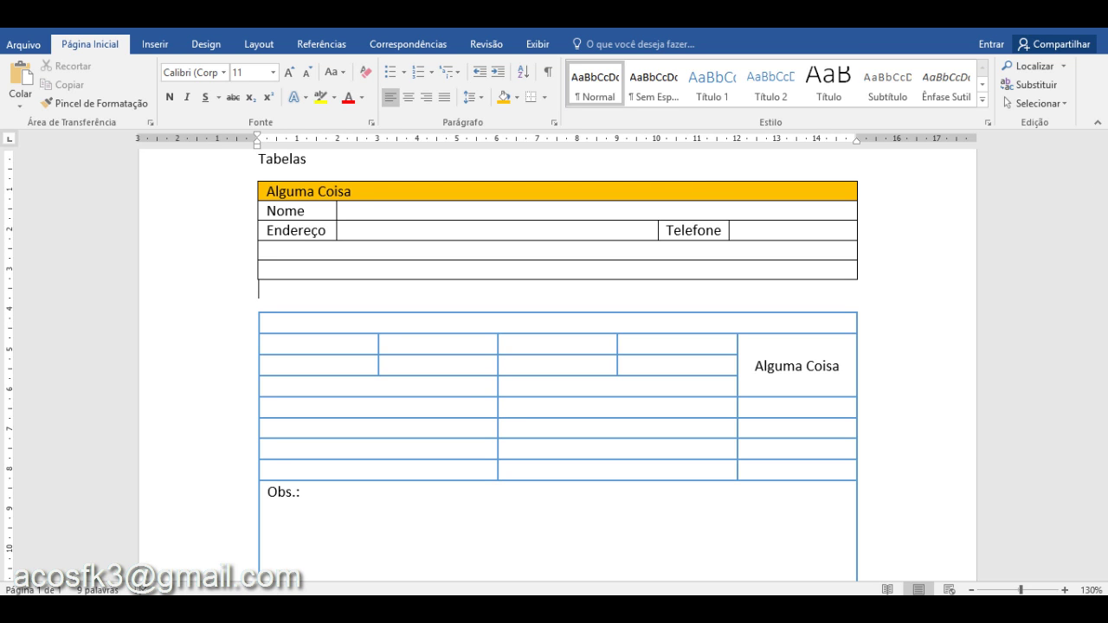
pyautogui.hotkey('alt', 'Tab')
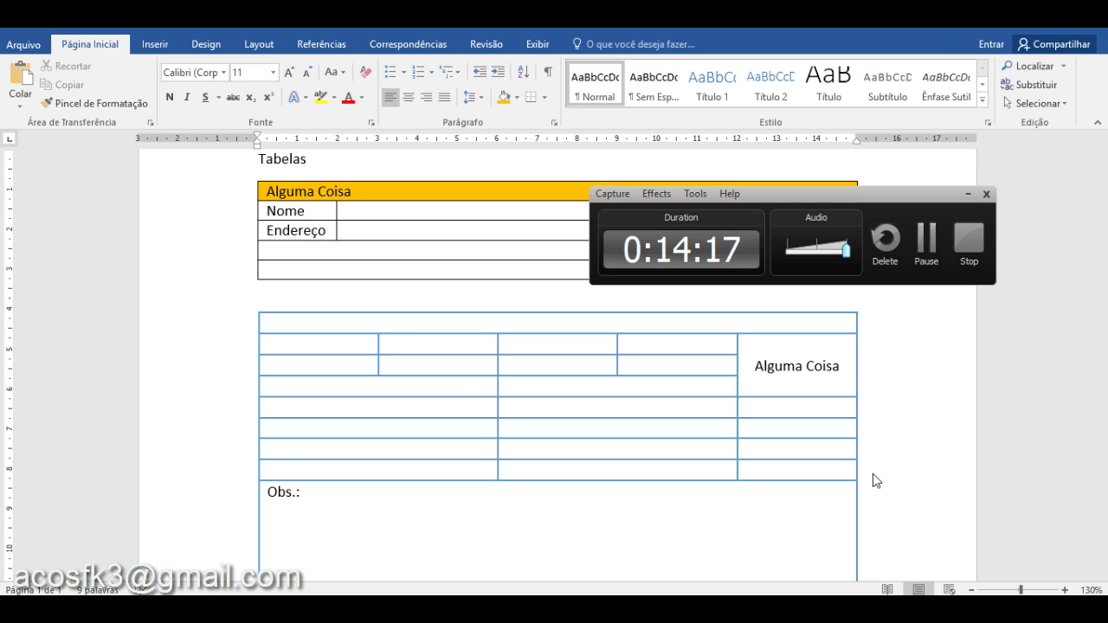
pyautogui.click(970, 236)
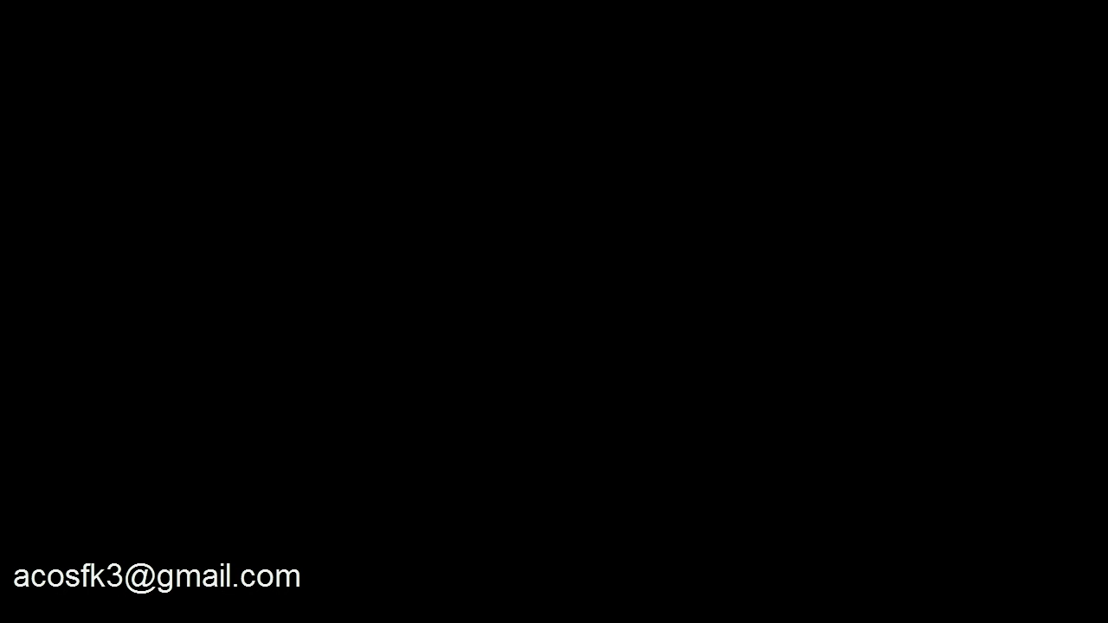